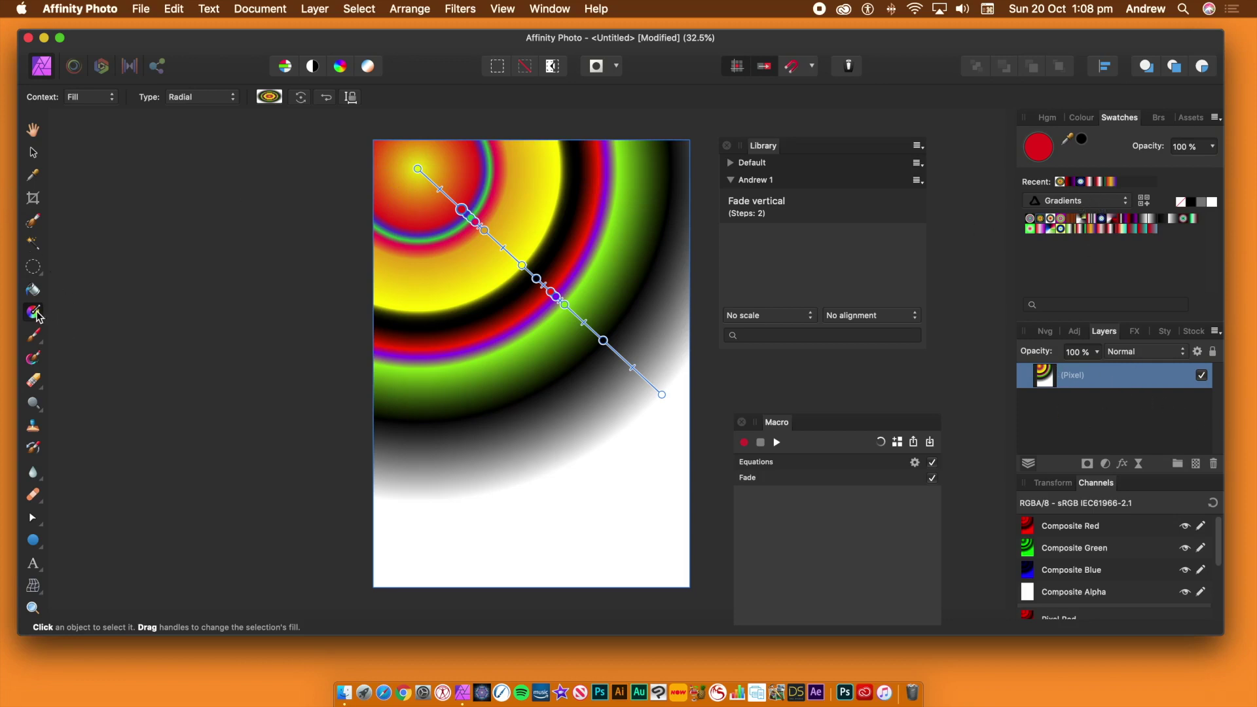
Select the pixel layer and look through the panel visibility list without changing anything.
click(33, 152)
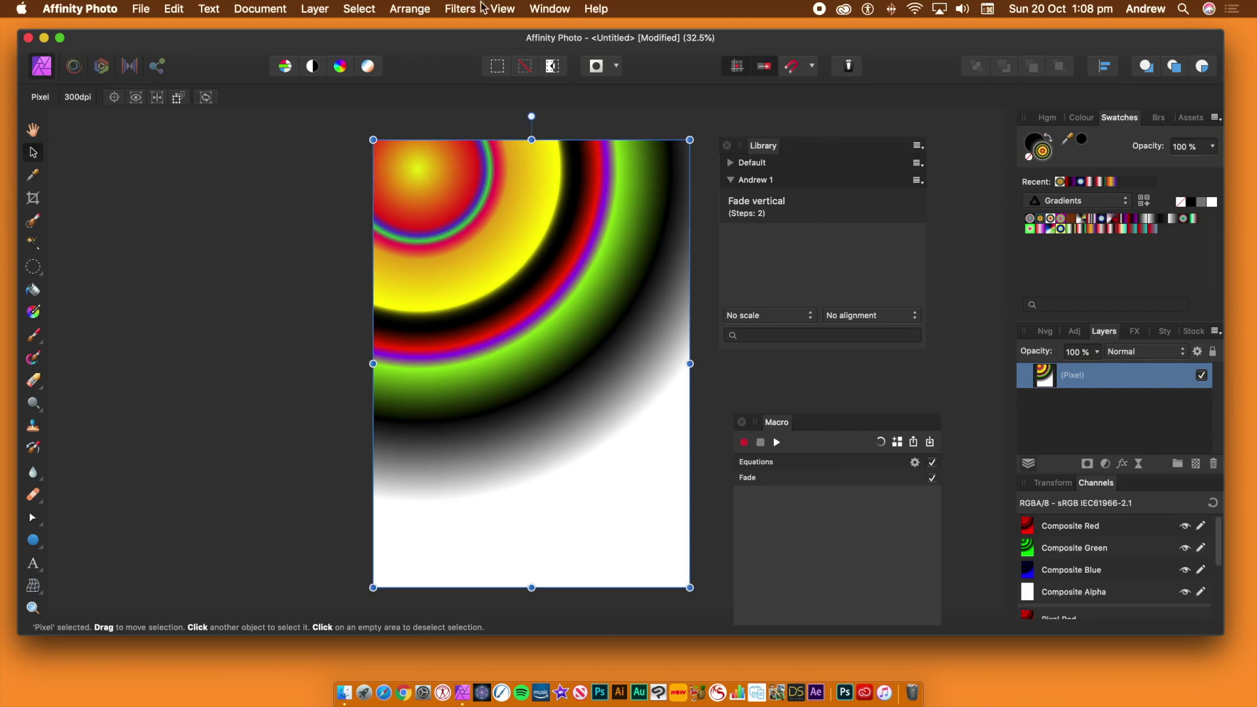
click(503, 9)
mouse_move(543, 315)
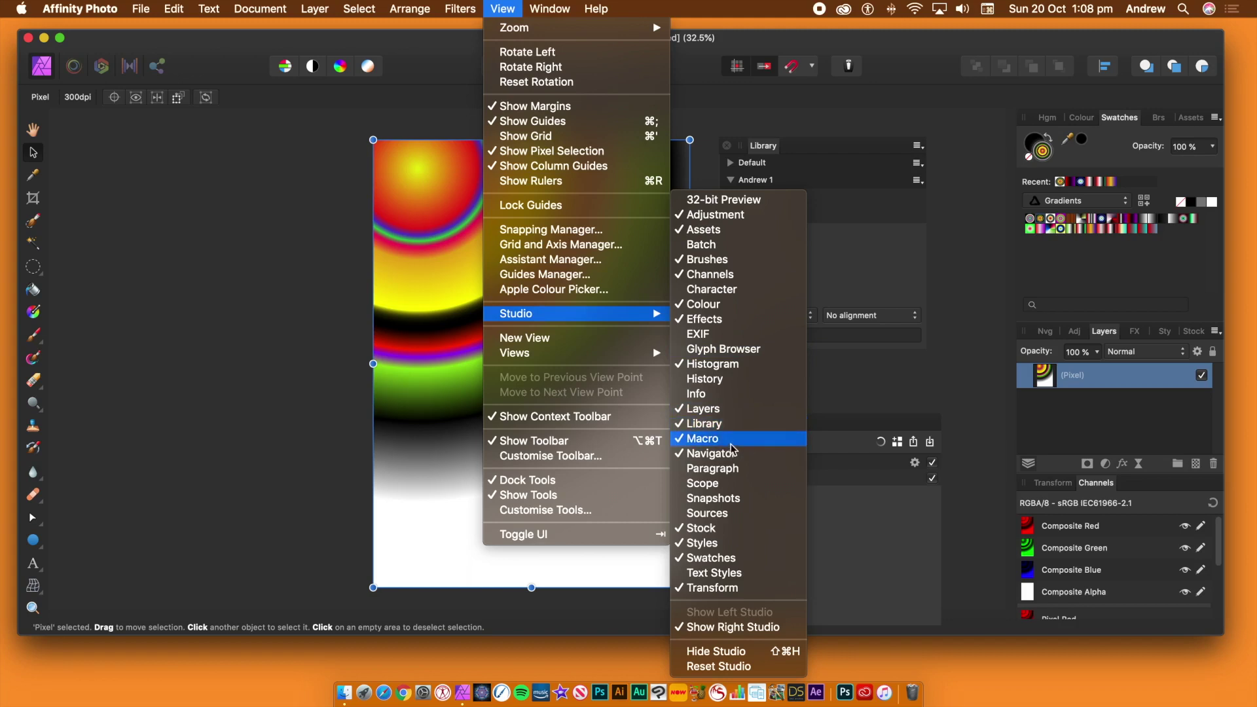
click(864, 46)
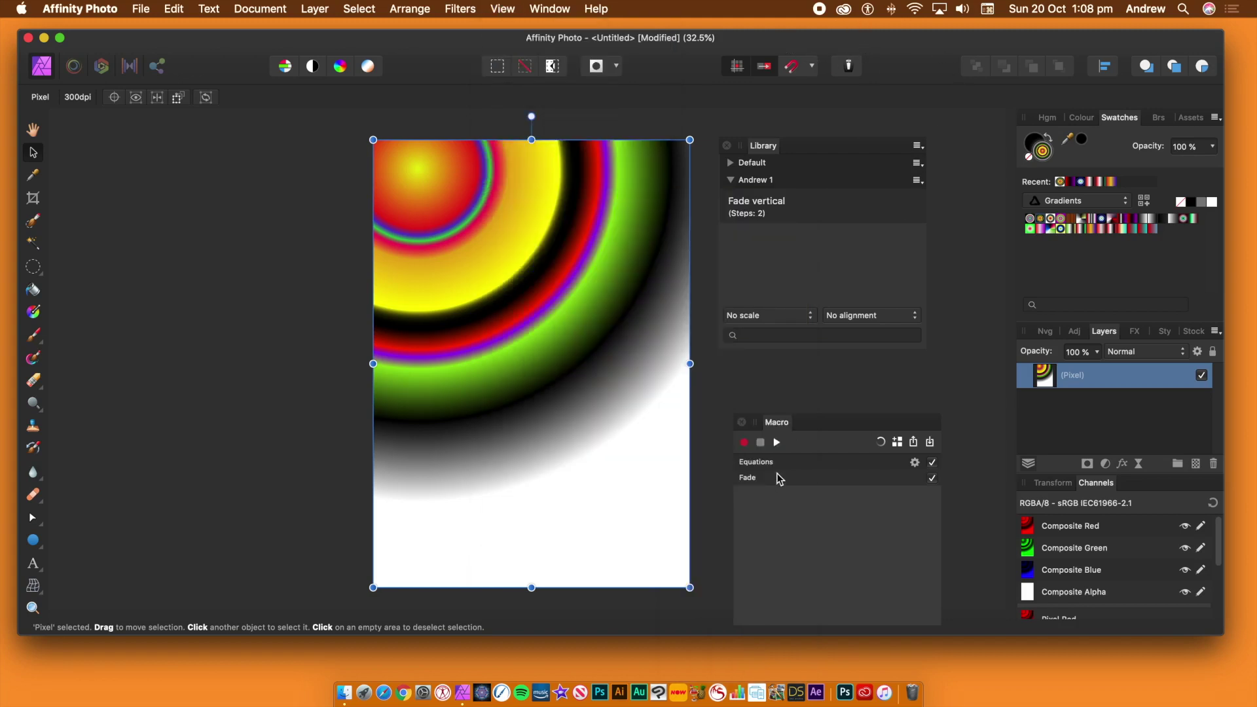
Clear the old macro steps, move the Macro panel higher, and start a new recording.
click(881, 444)
drag(781, 429, 764, 373)
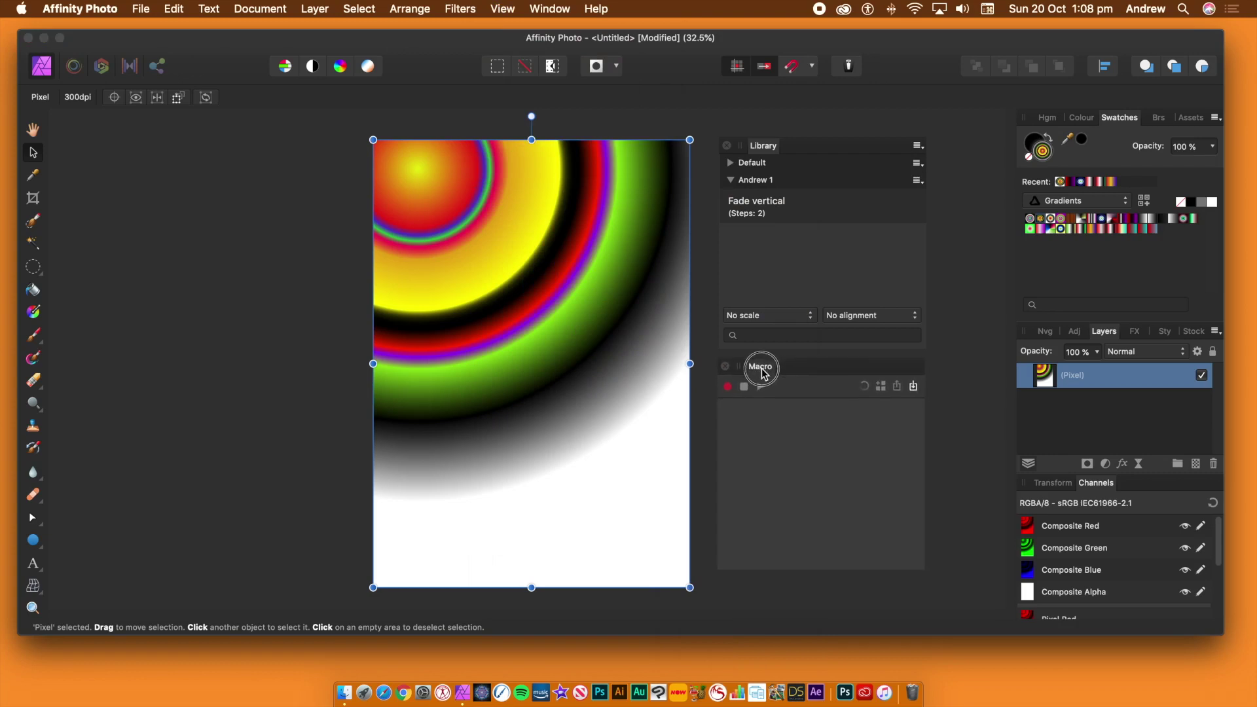
click(728, 387)
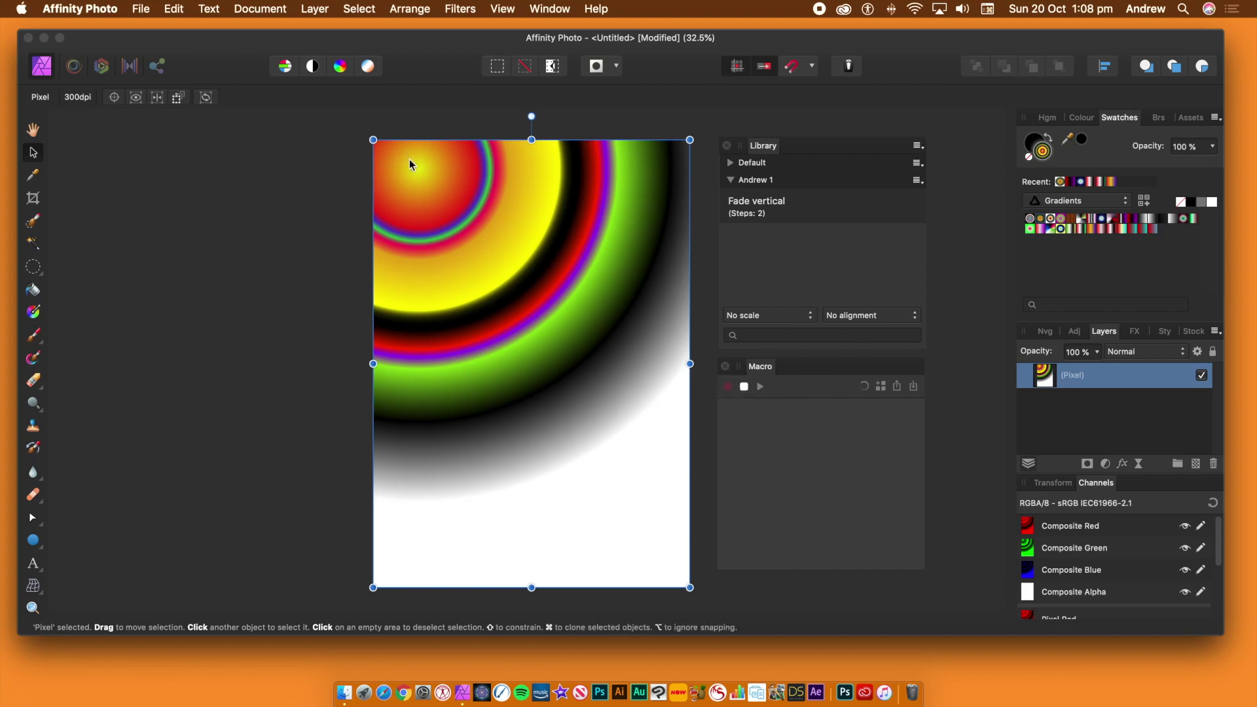
click(475, 13)
Flip the gradient vertically with the Distort > Equations filter, setting y to h-y.
mouse_move(526, 83)
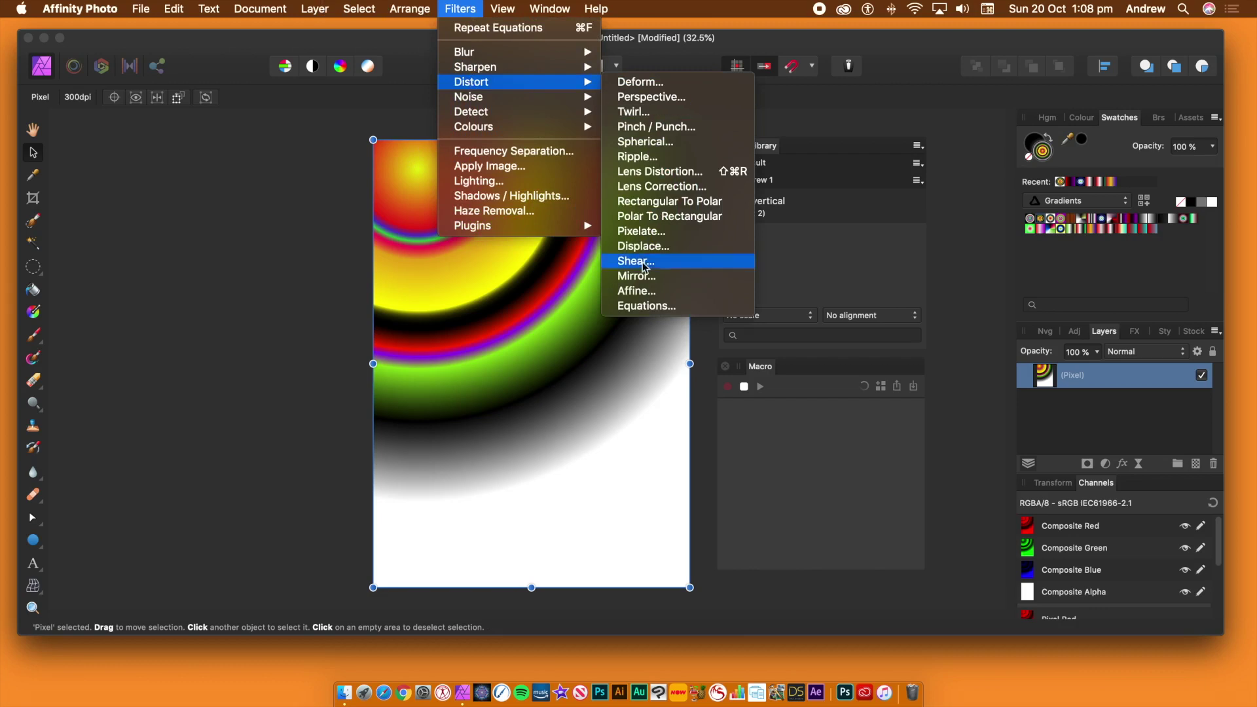
click(637, 305)
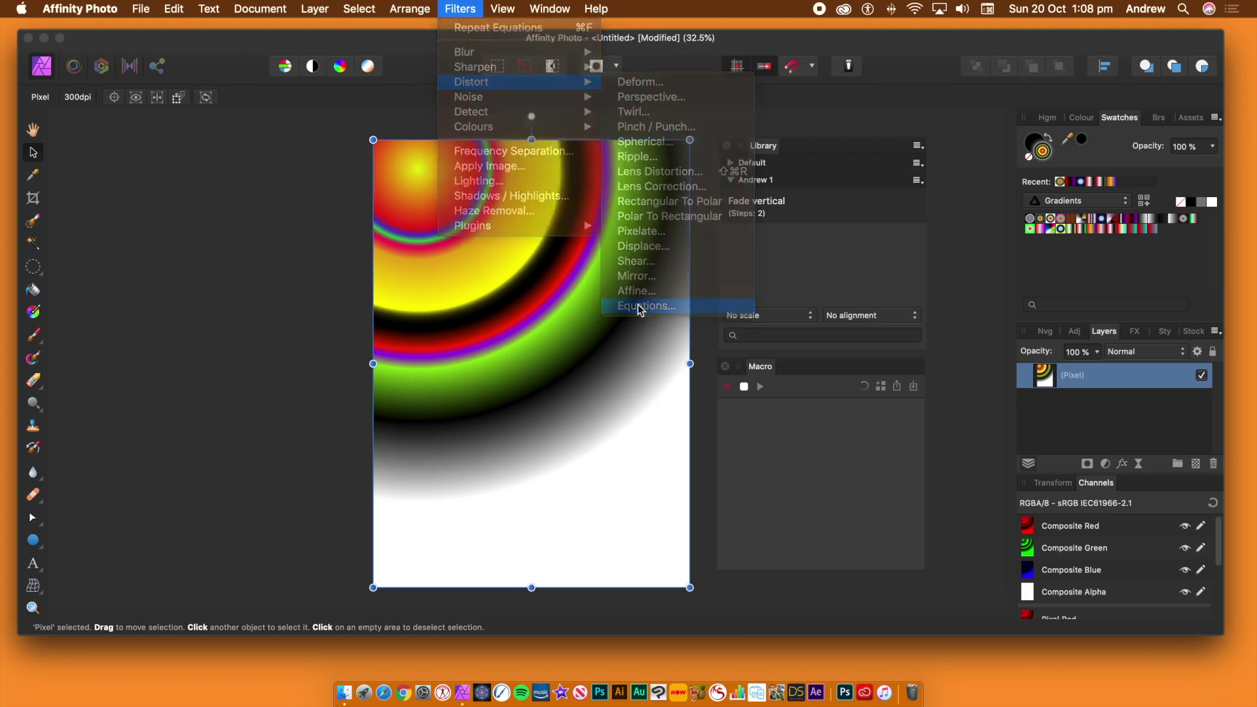
drag(841, 261, 754, 192)
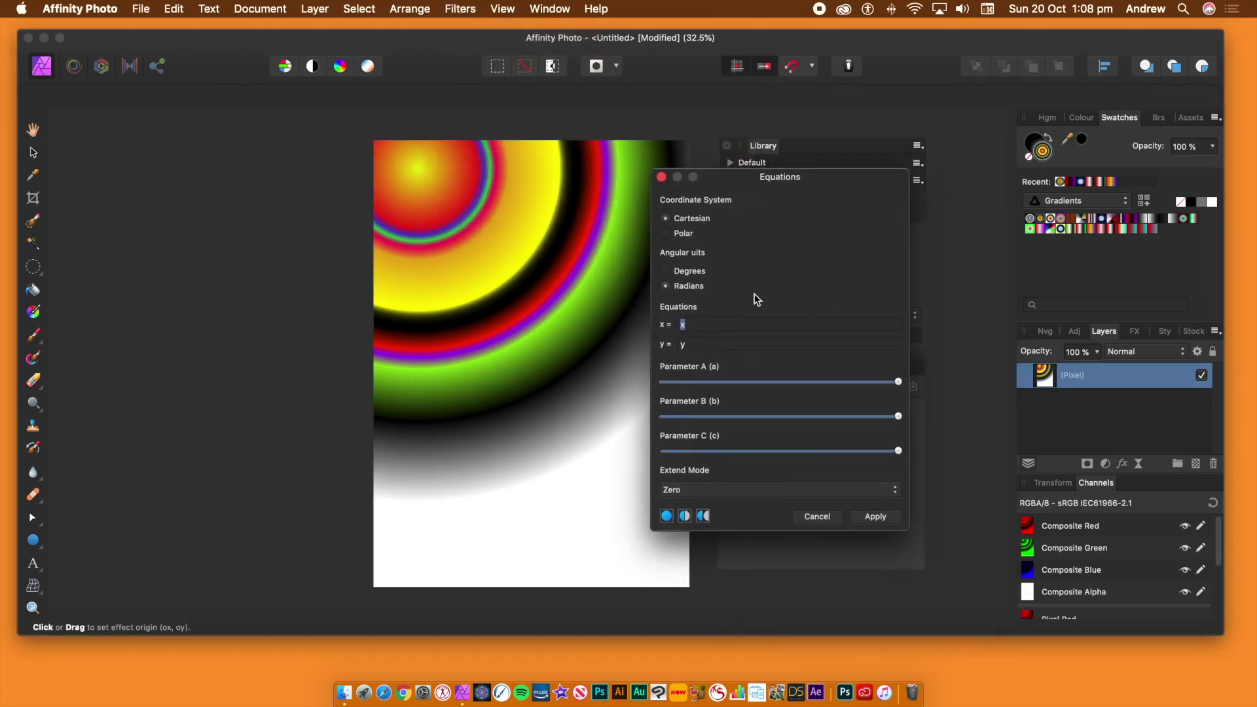
click(682, 344)
text(h-)
key(Tab)
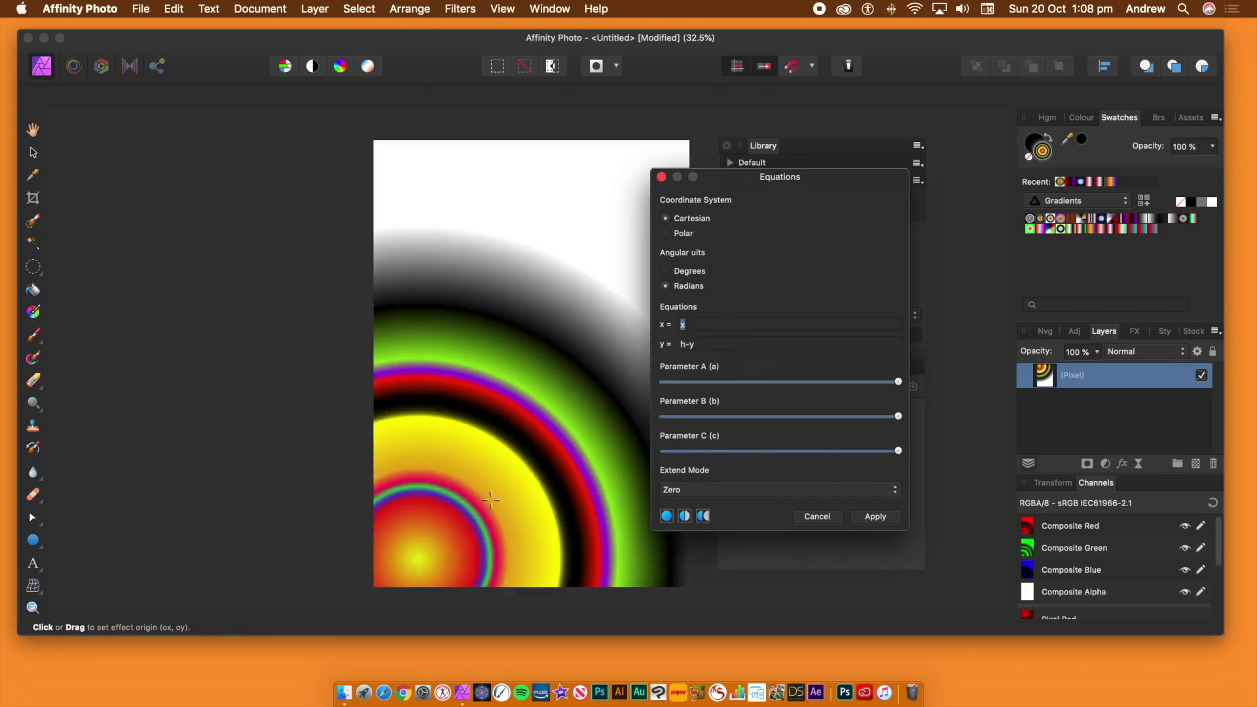
click(876, 516)
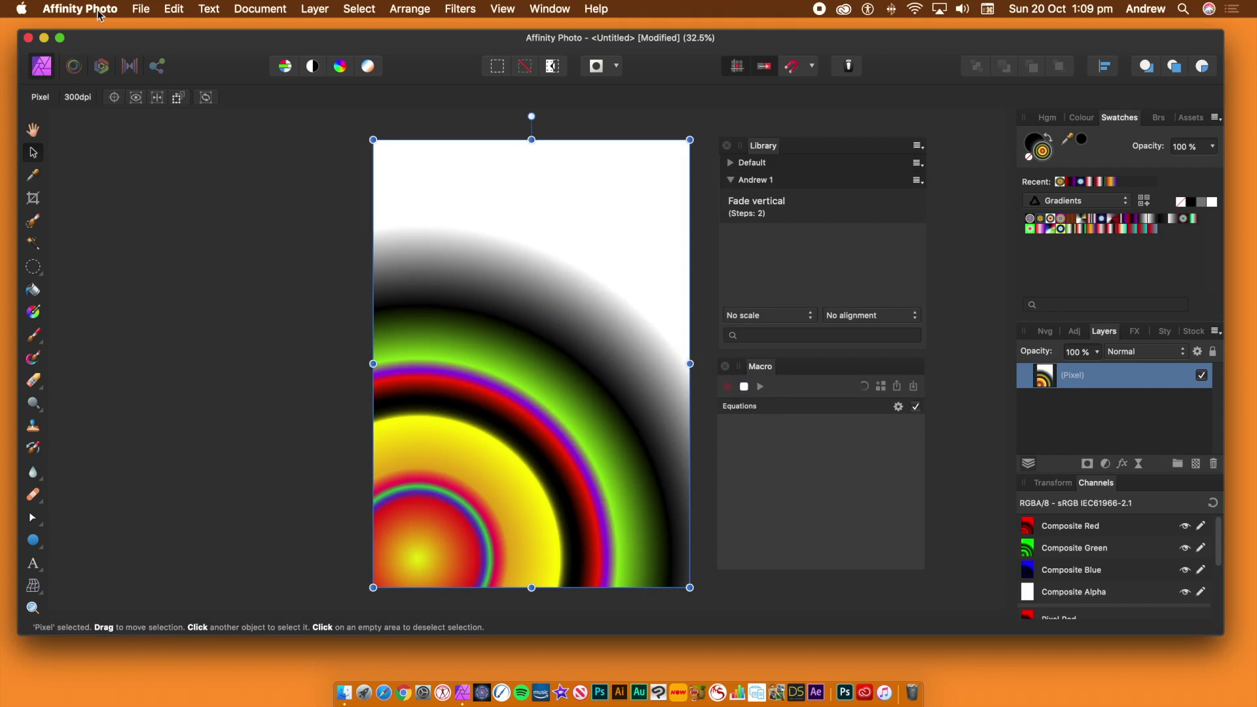
Fade the Equations filter to 0% using Difference blend mode.
click(315, 9)
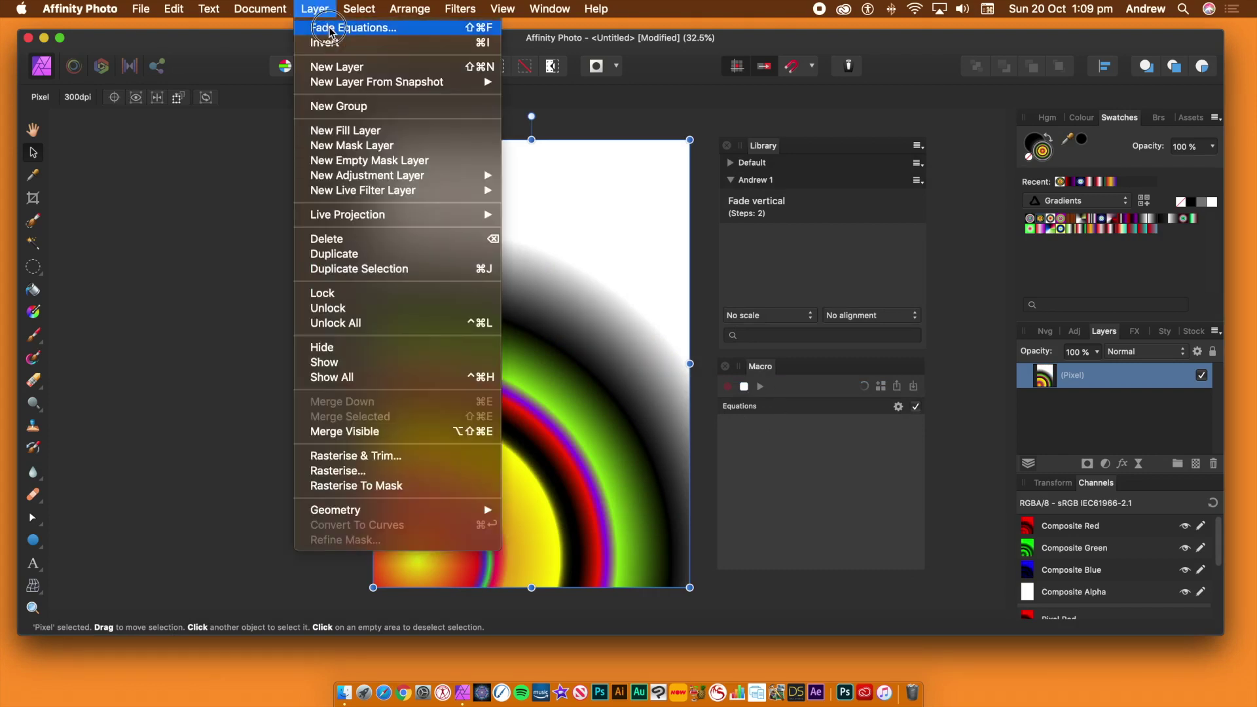
click(331, 29)
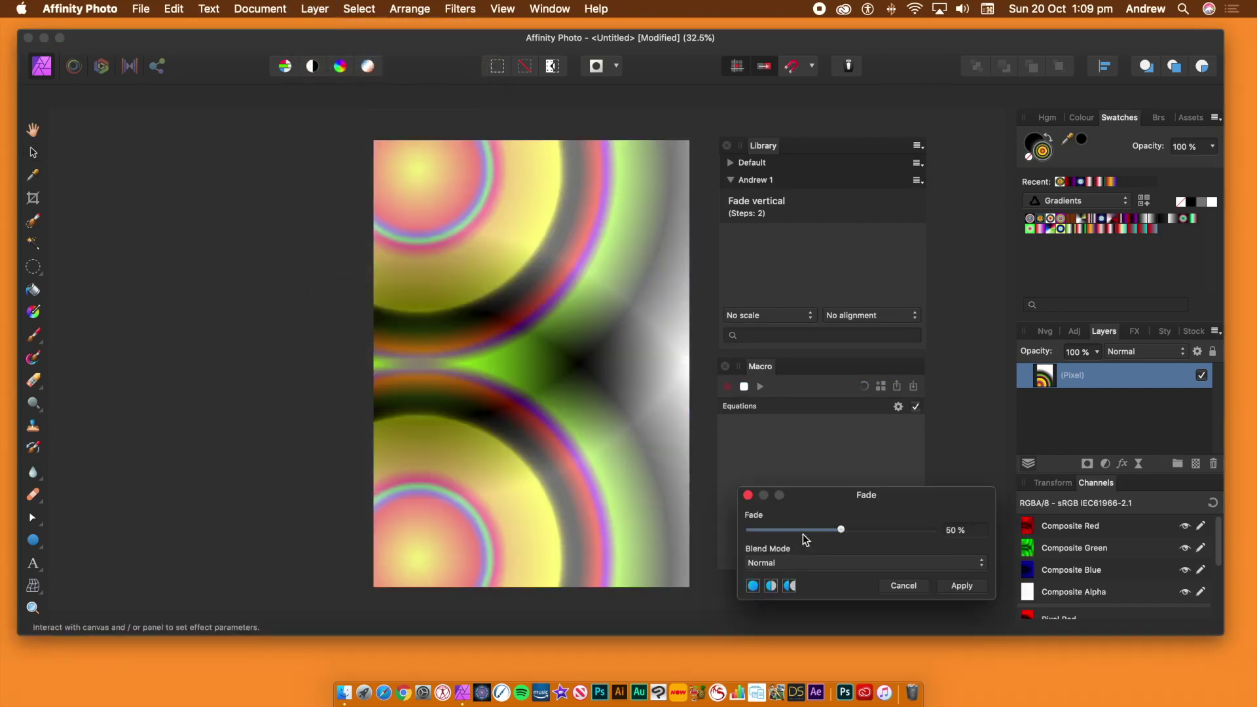
drag(802, 535, 750, 528)
click(746, 562)
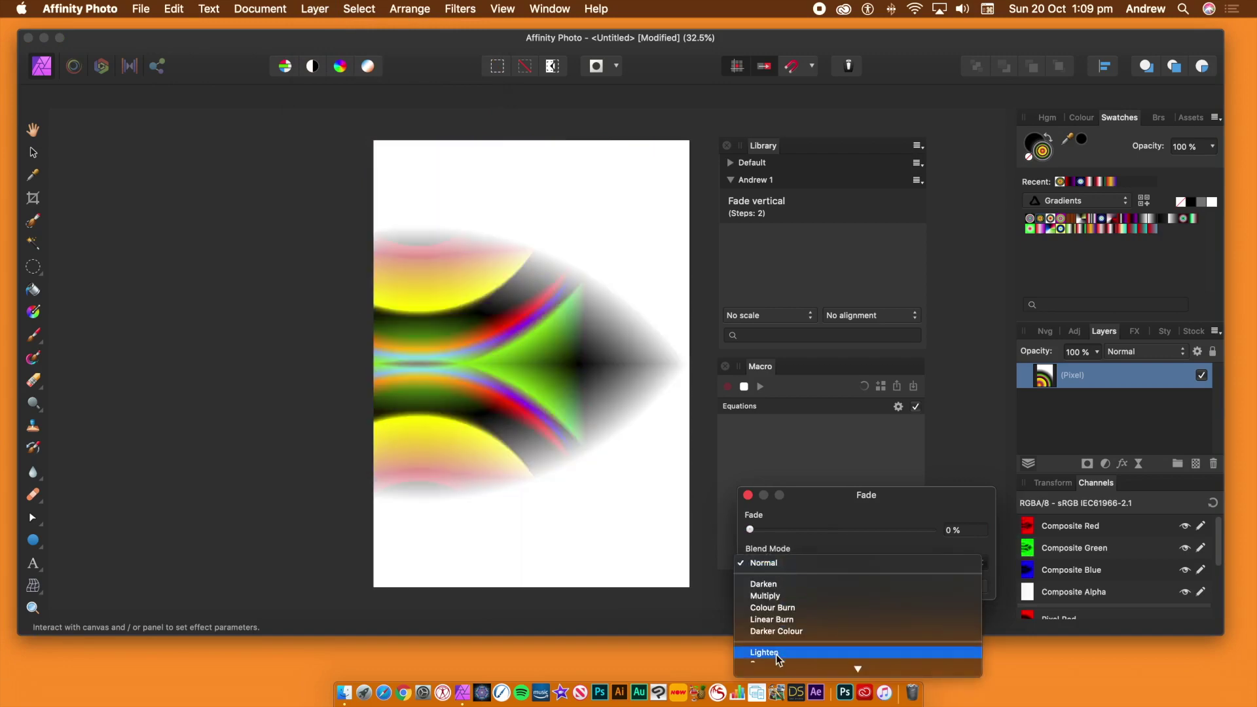
scroll(778, 659, down, 4)
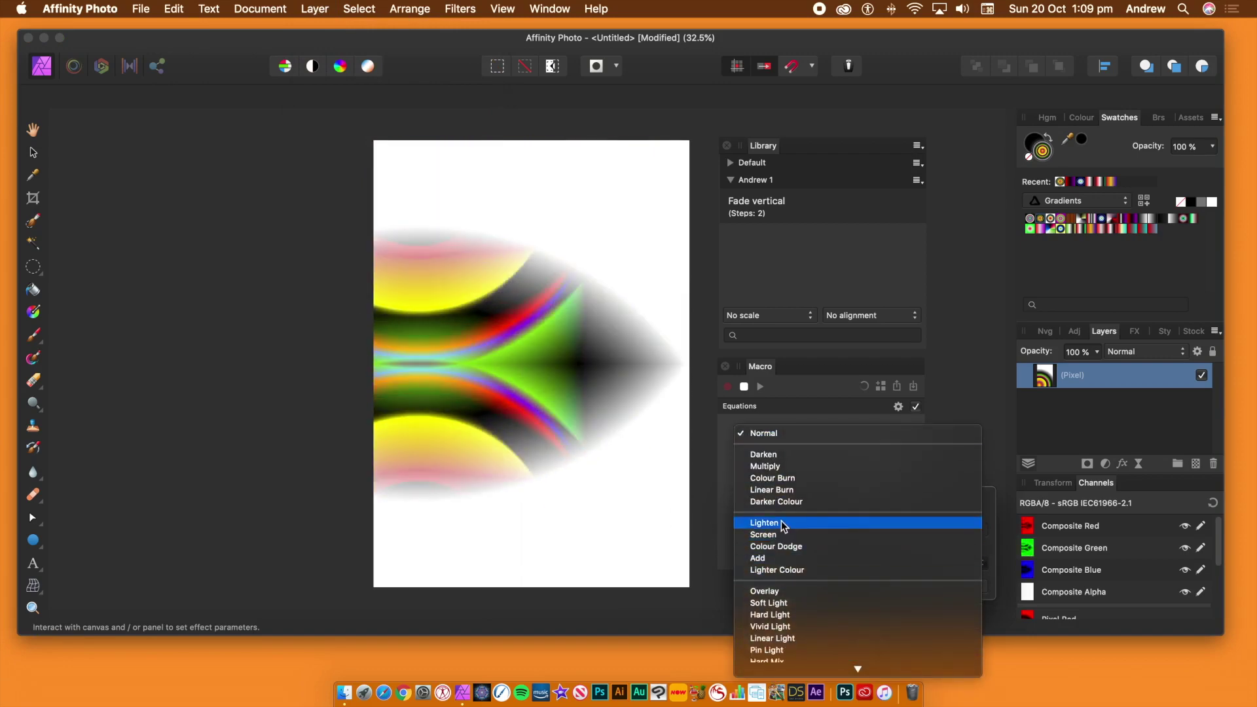
scroll(786, 648, down, 4)
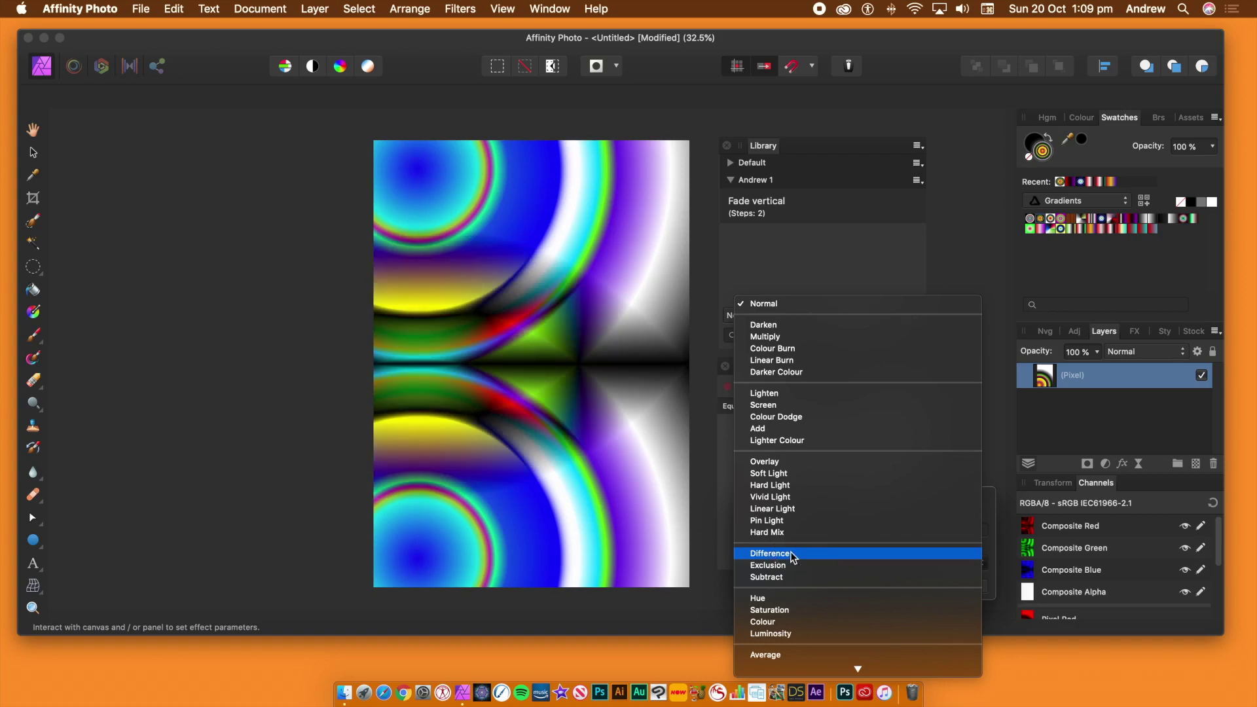
click(793, 558)
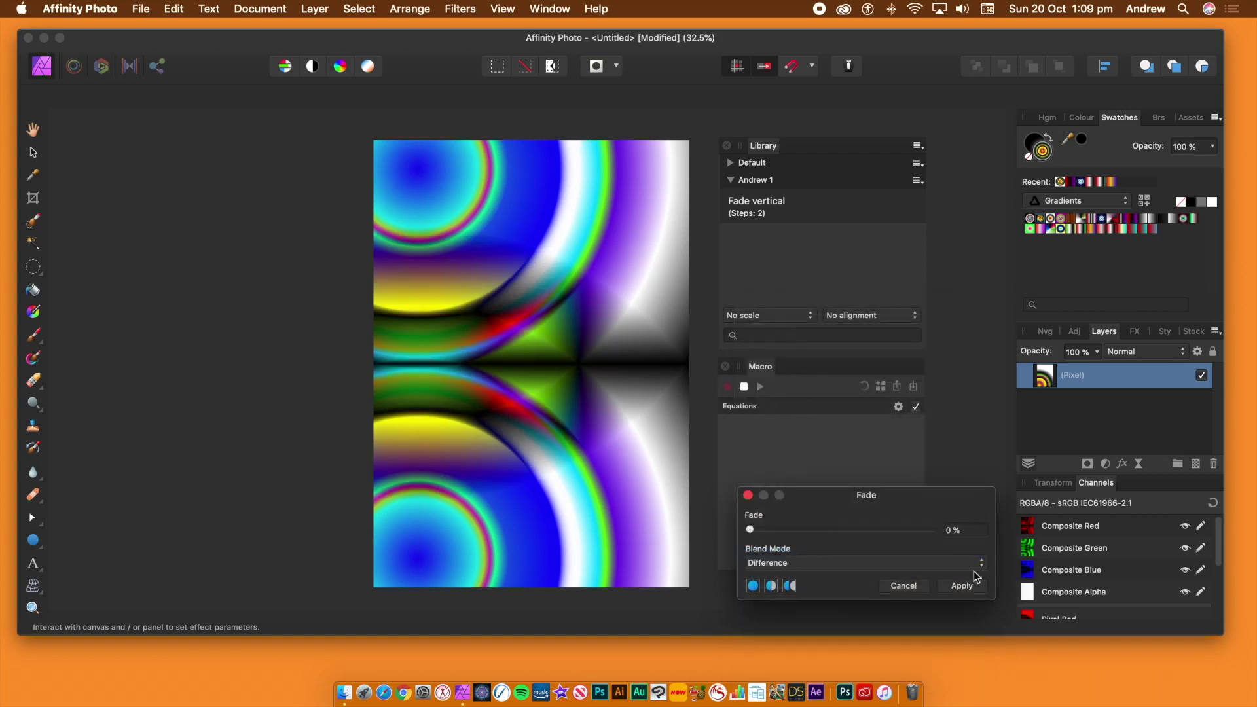
click(970, 591)
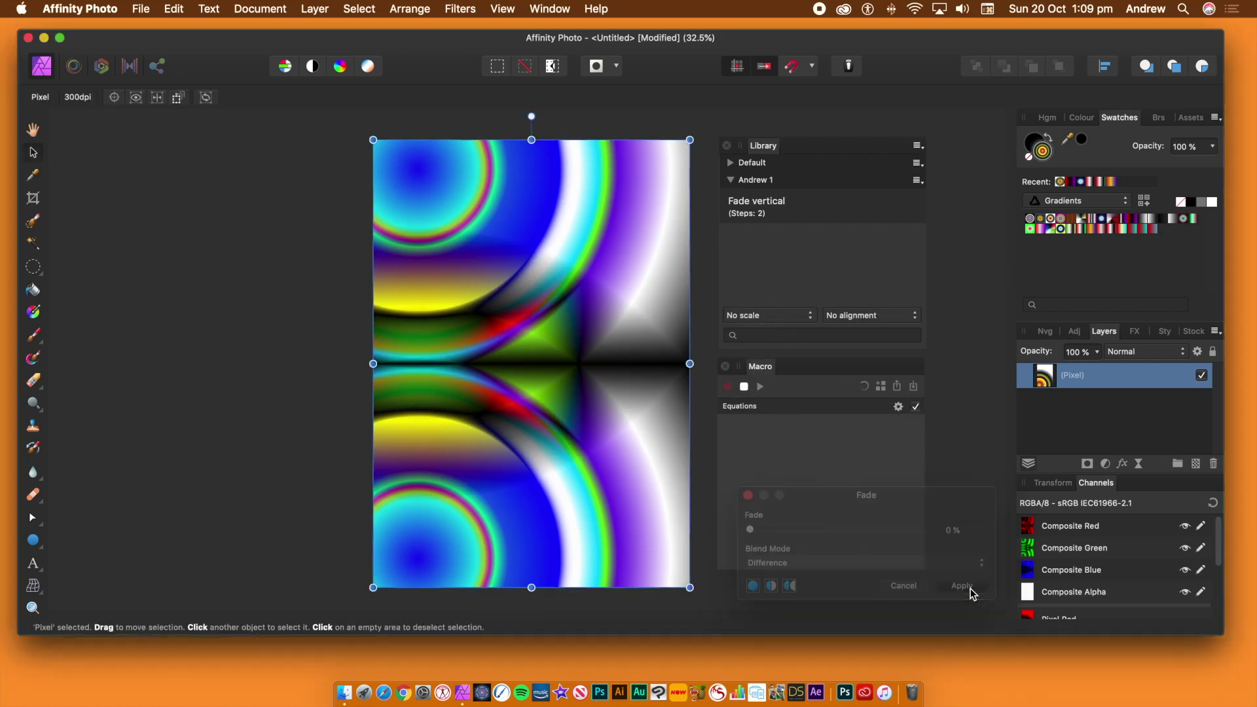
Stop the macro recording, switch to the Pan tool, and begin adding the macro to the library.
click(745, 387)
key(h)
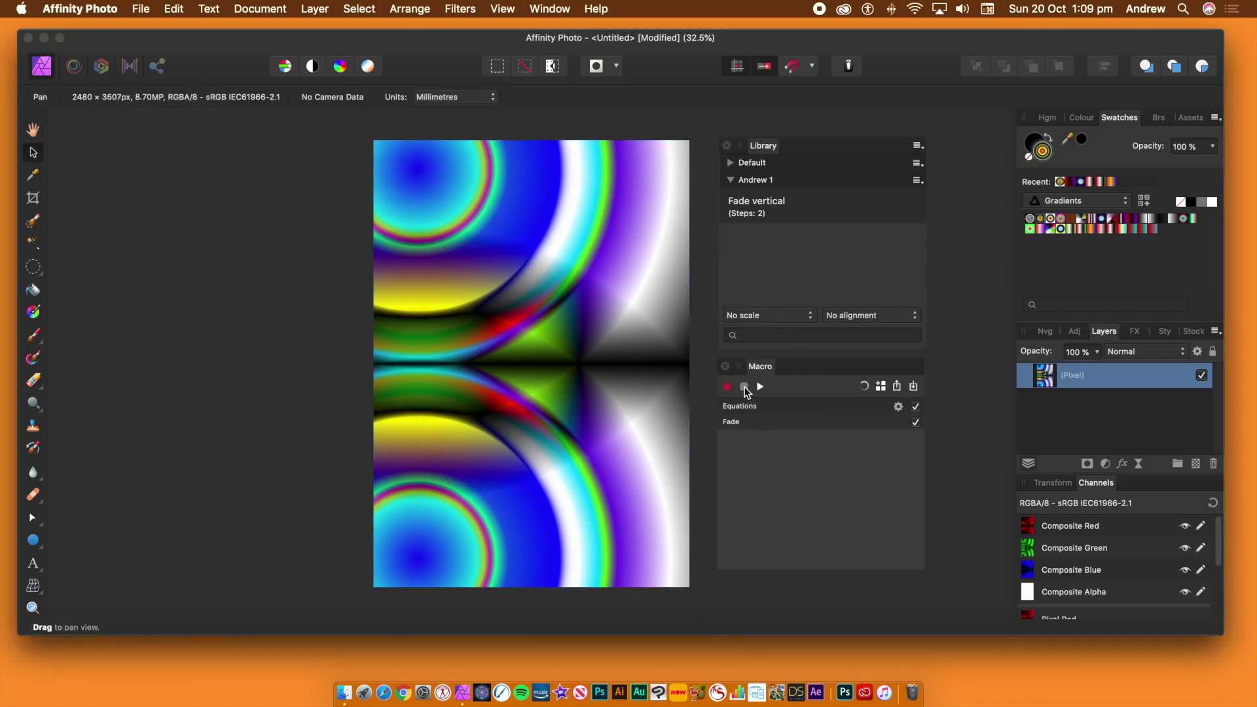
click(882, 387)
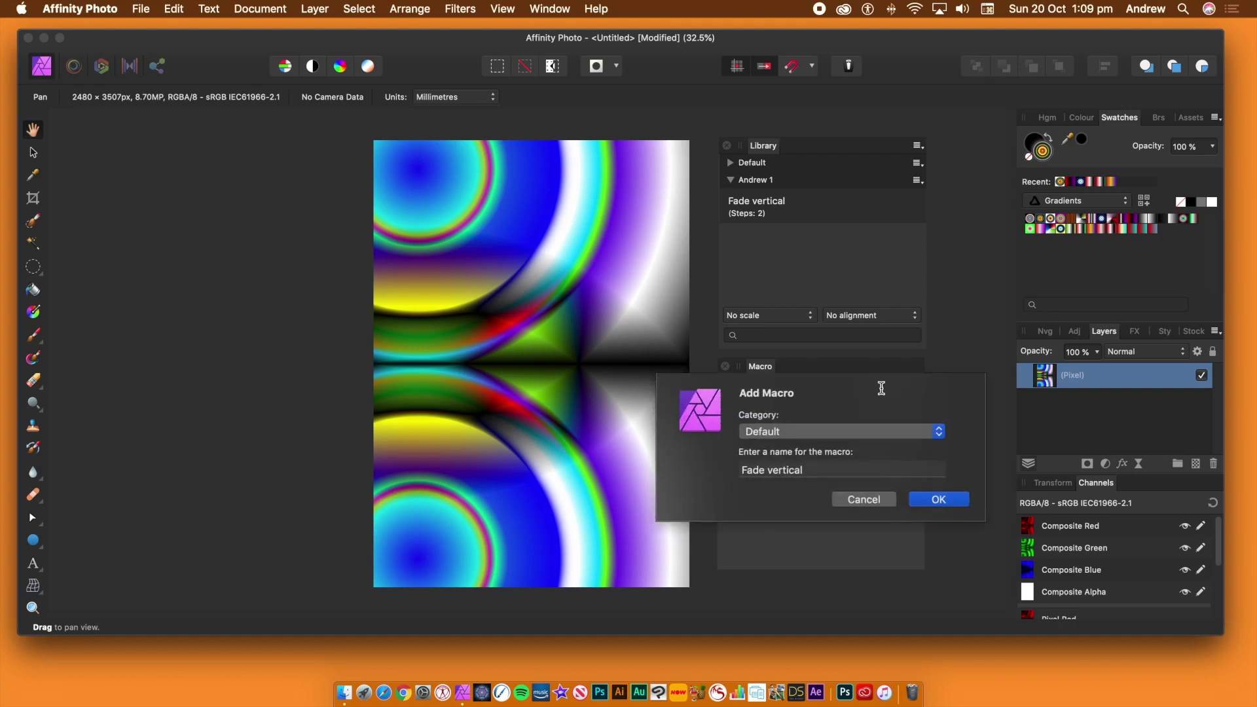
Save the two-step macro as 'Fade vertical 1' in the personal library category.
click(815, 429)
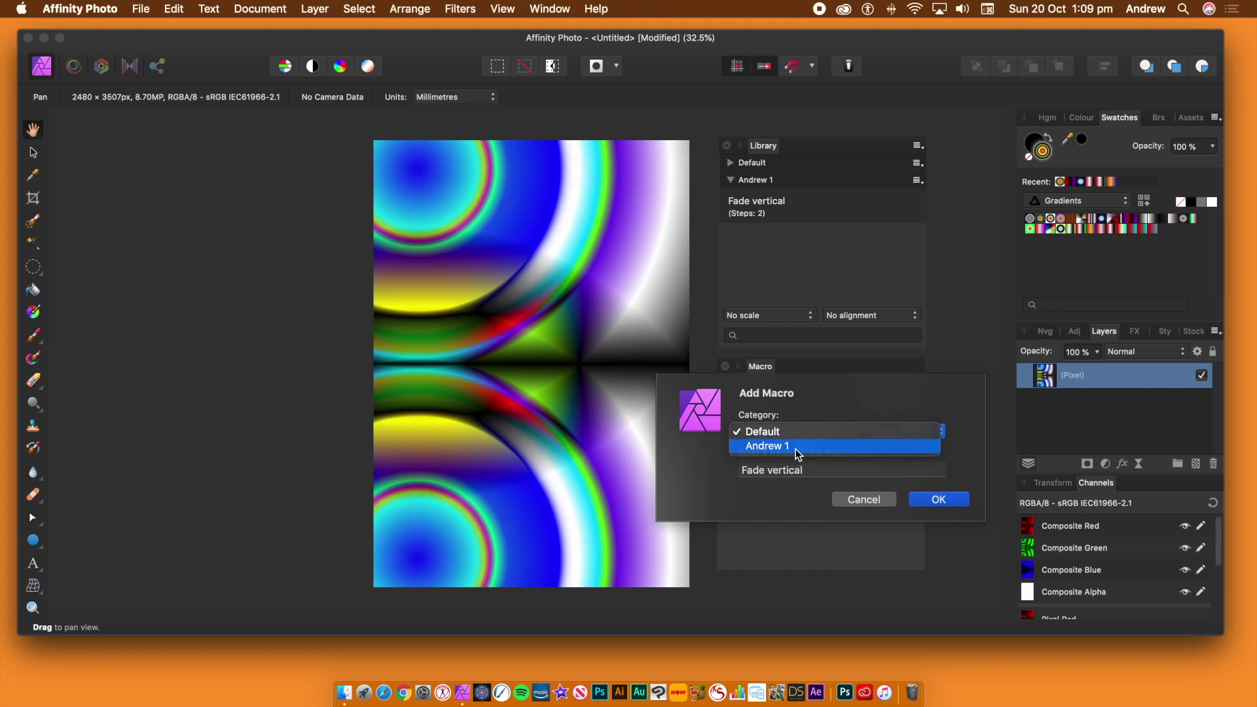
click(798, 445)
click(839, 467)
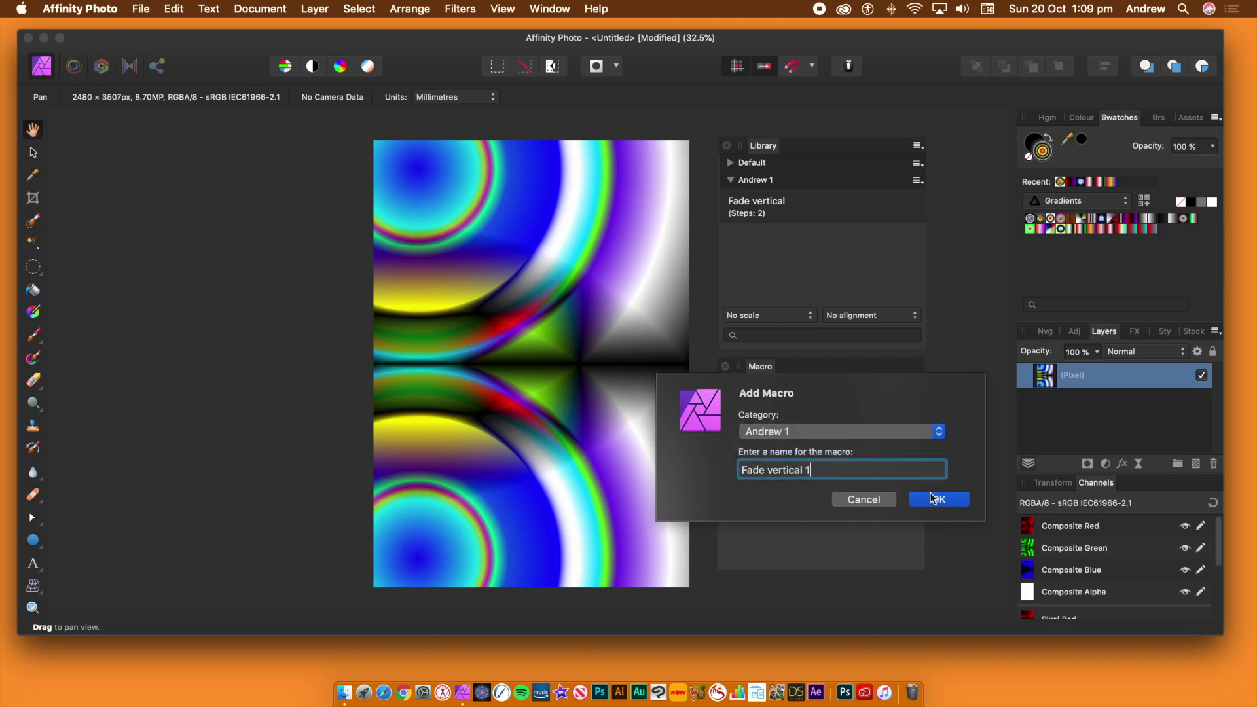
click(936, 500)
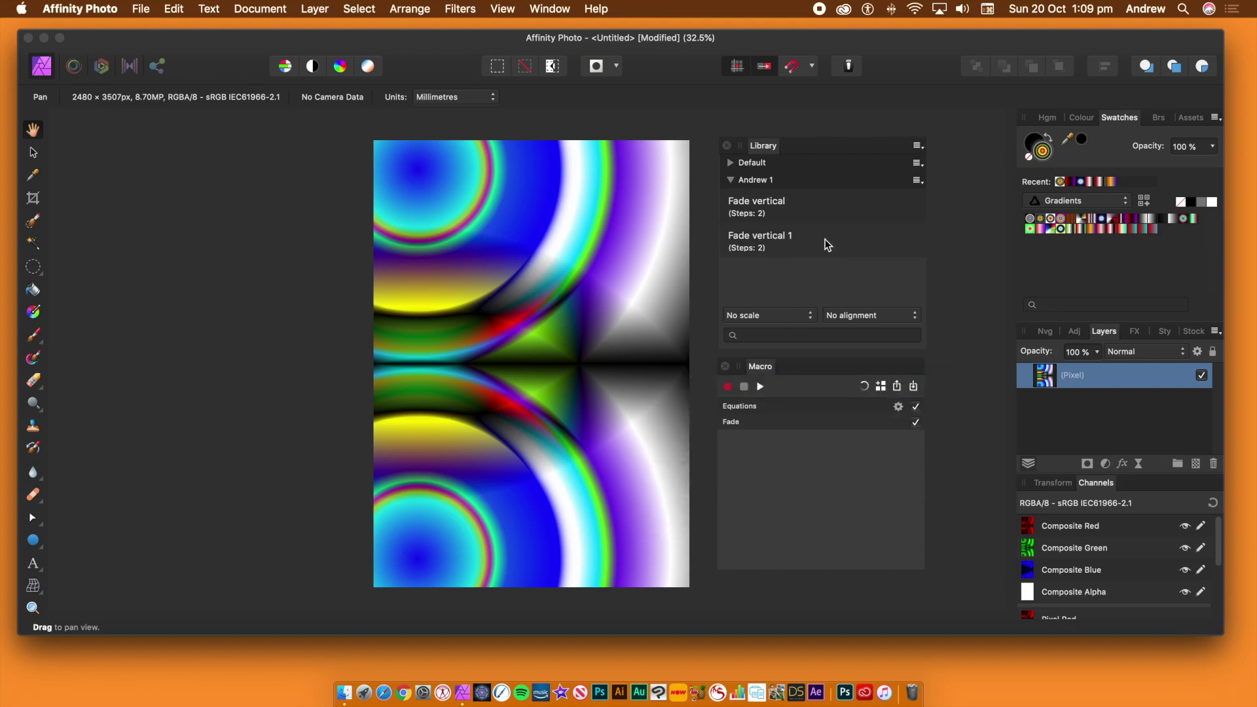
Fill the canvas with a diagonal red-white-black-green linear gradient, upper left to lower right.
click(919, 146)
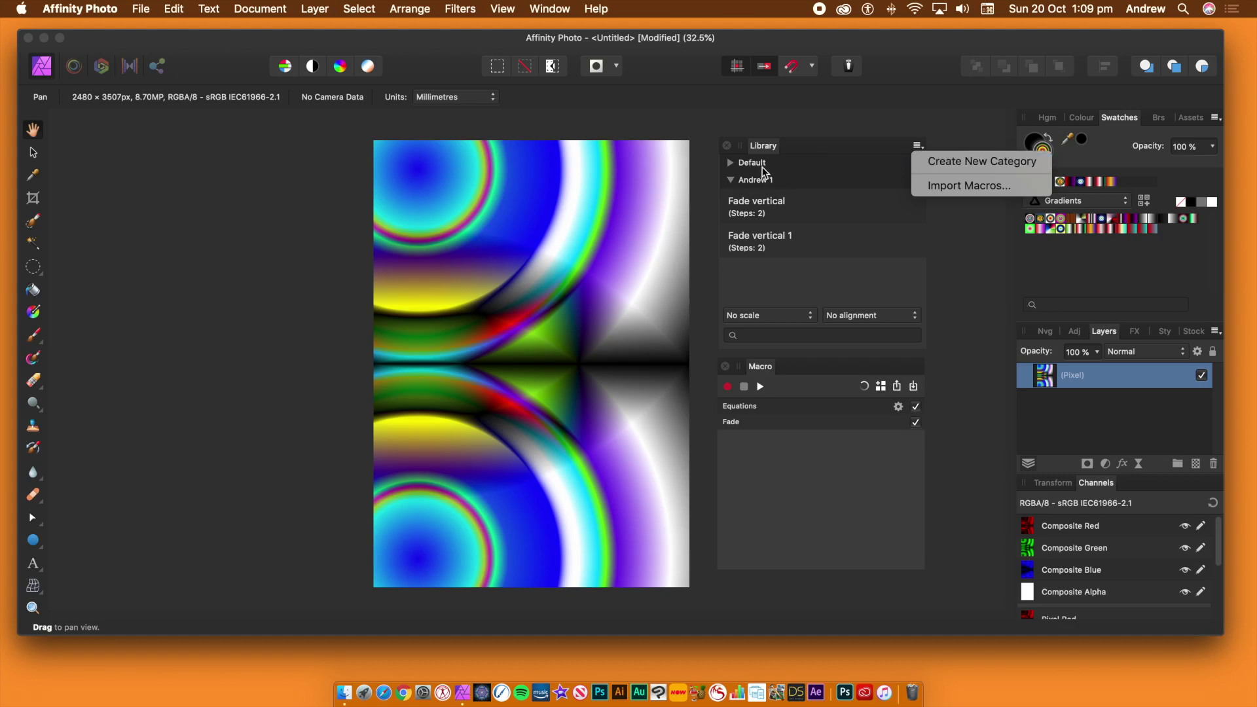
click(837, 125)
click(34, 314)
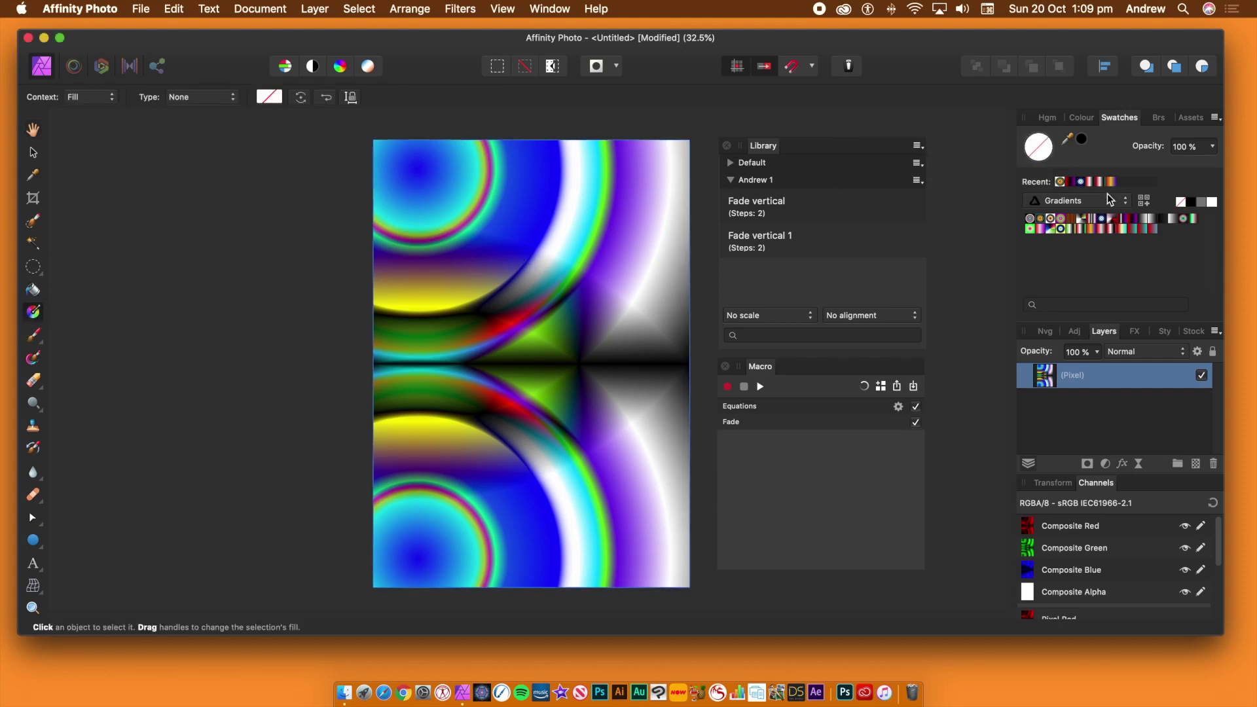
drag(427, 196, 631, 465)
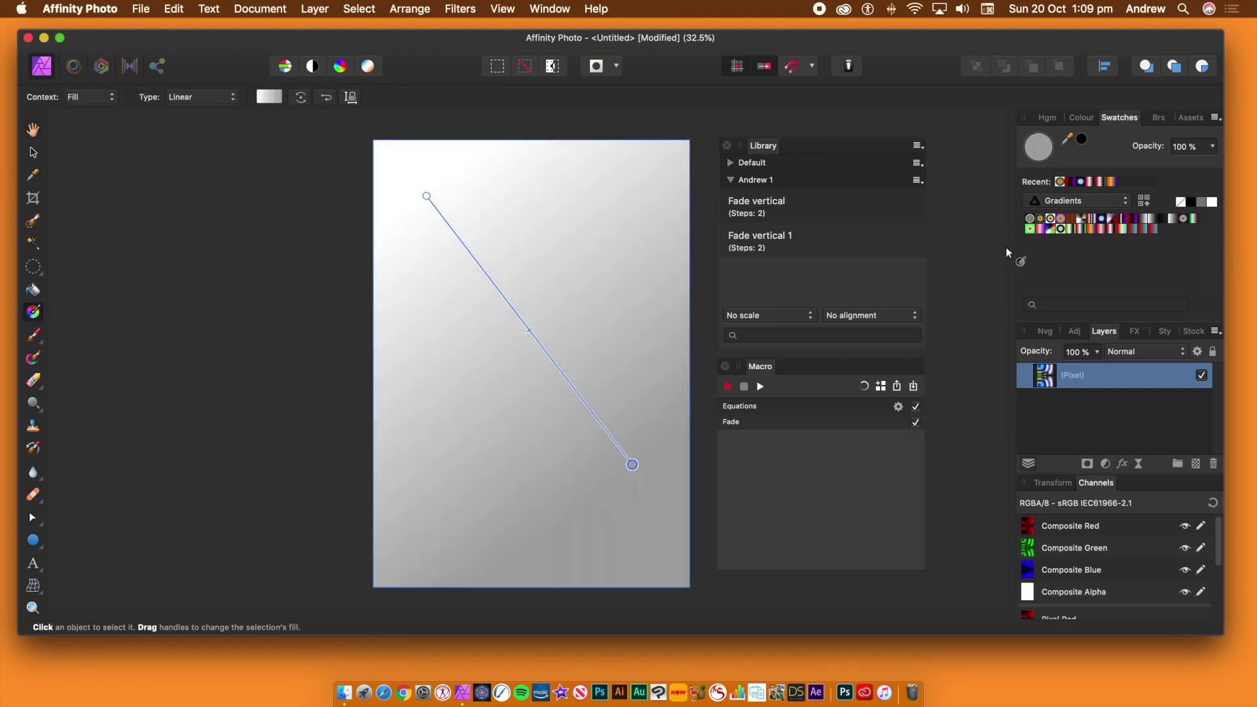
click(1138, 227)
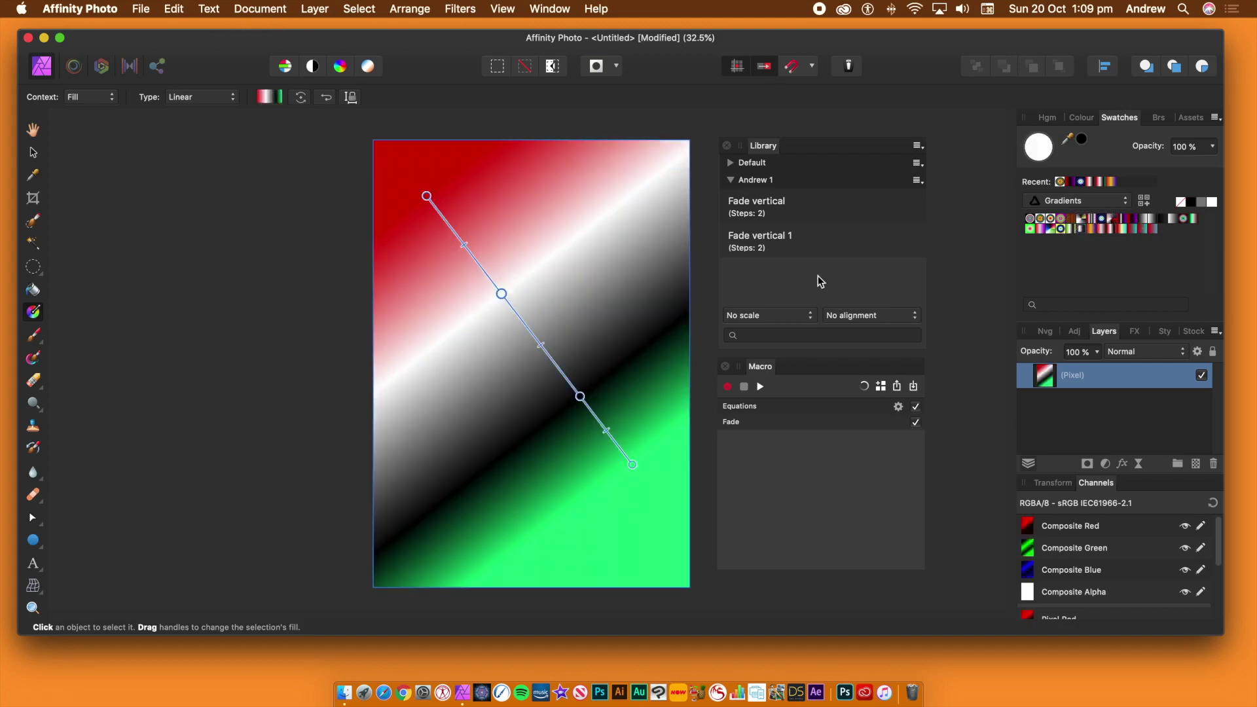
Try Fade vertical, undo it, apply Fade vertical 1 to the gradient, then reset the Macro panel.
click(762, 208)
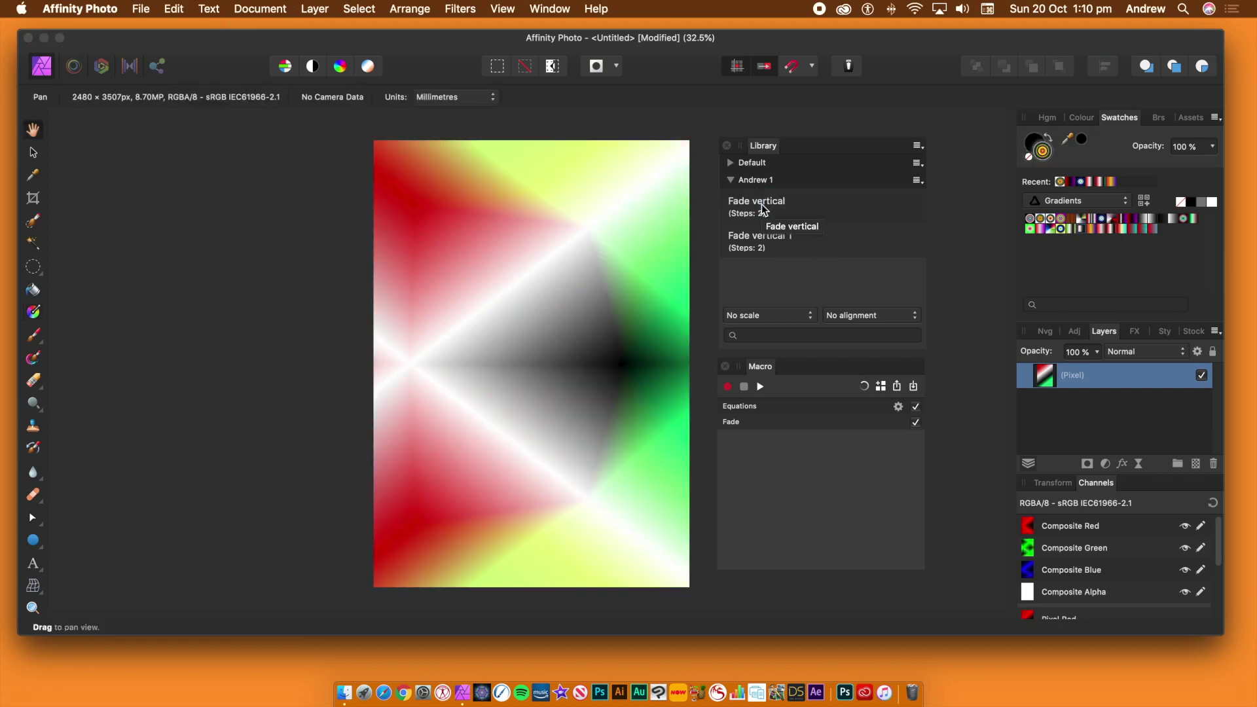
key(super+z)
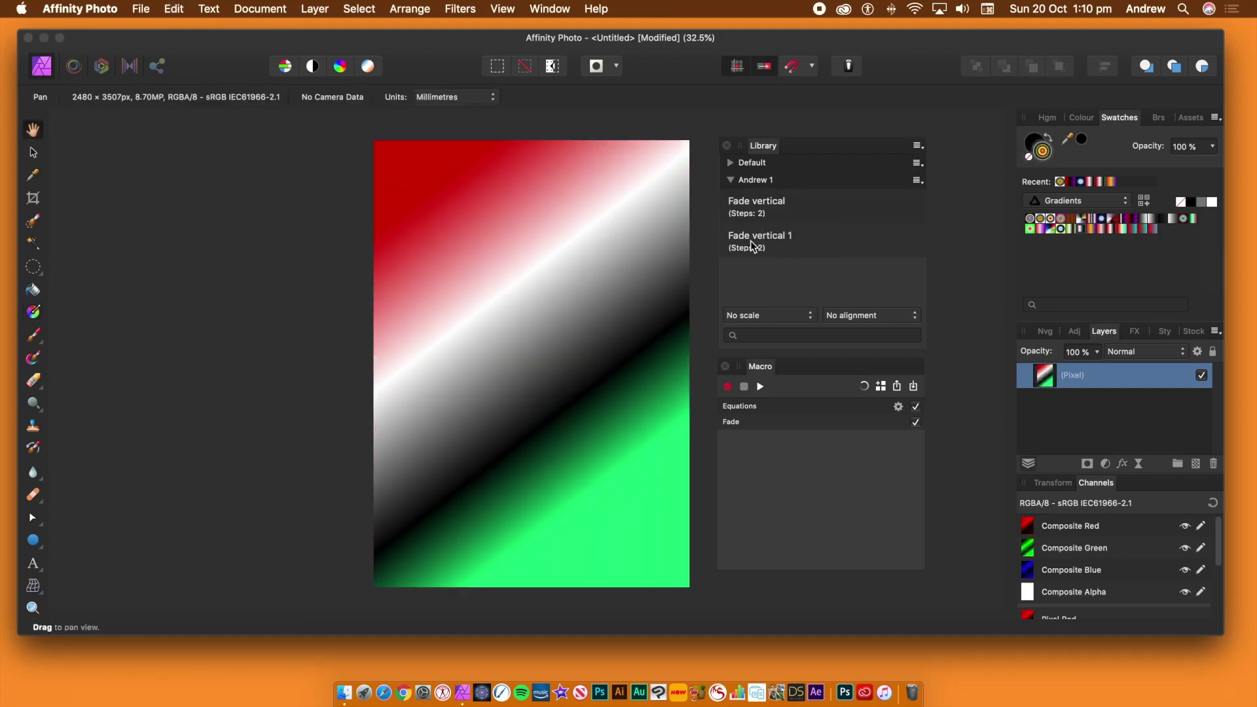
click(779, 245)
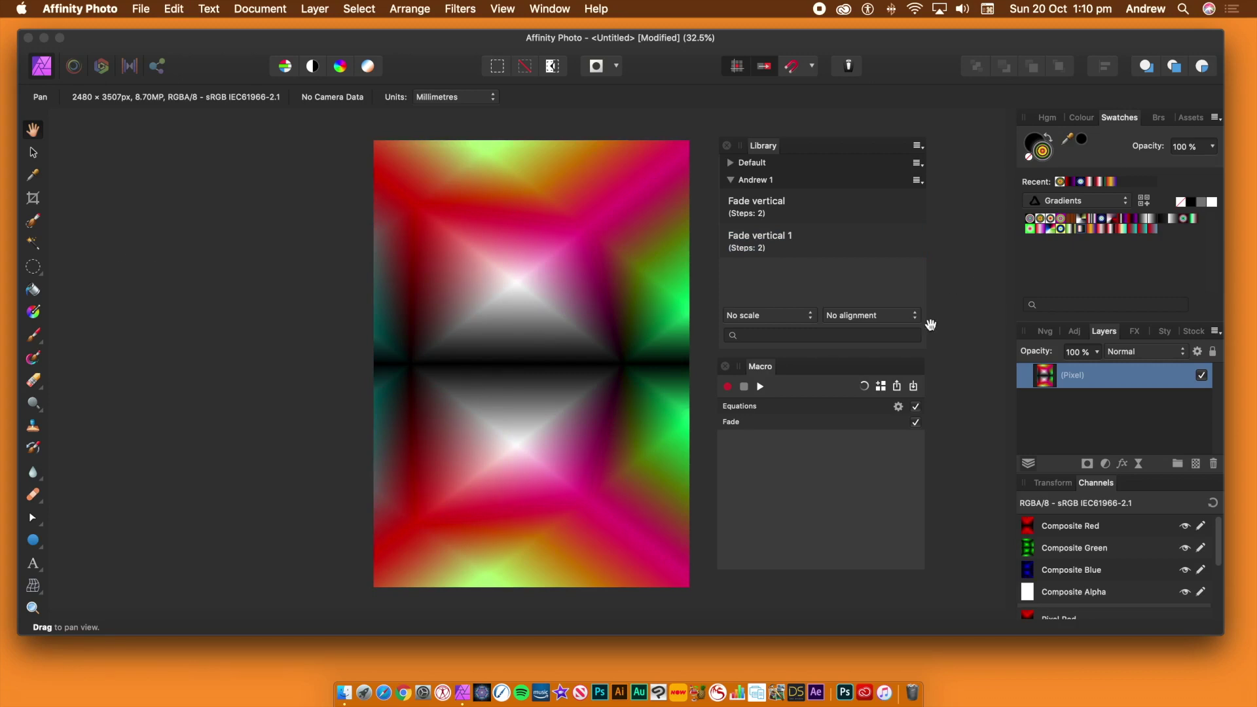
click(865, 386)
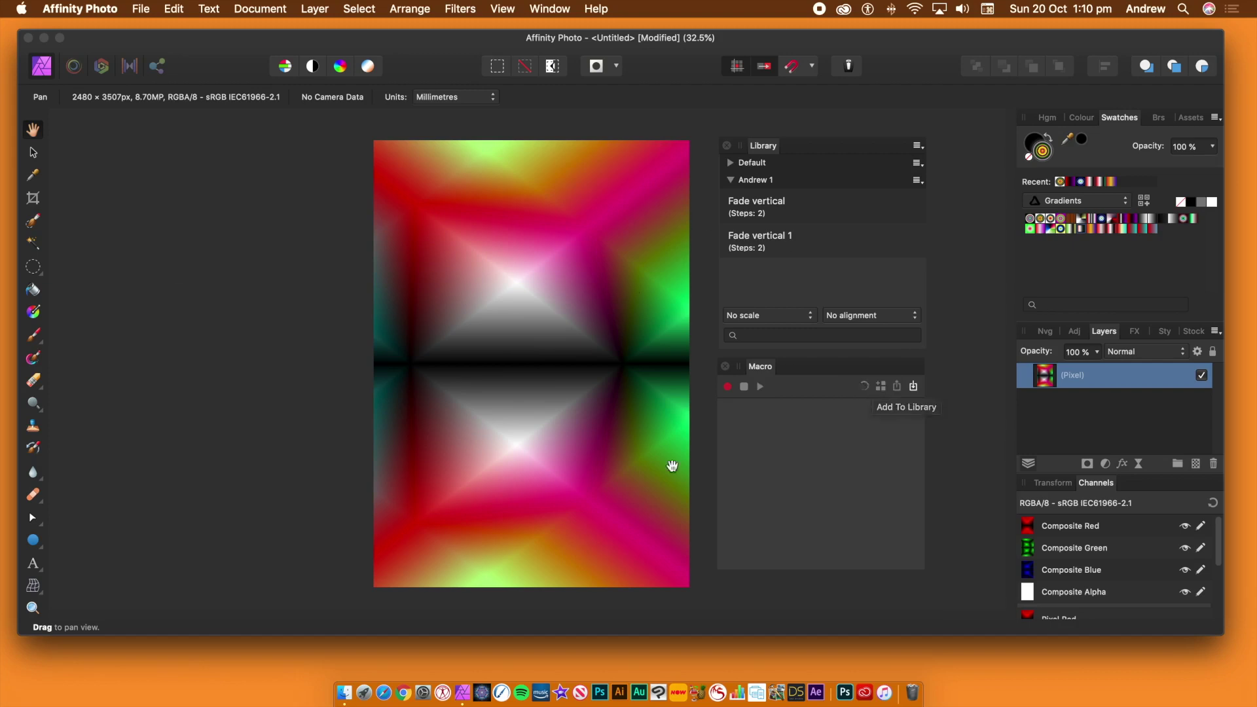
right_click(818, 247)
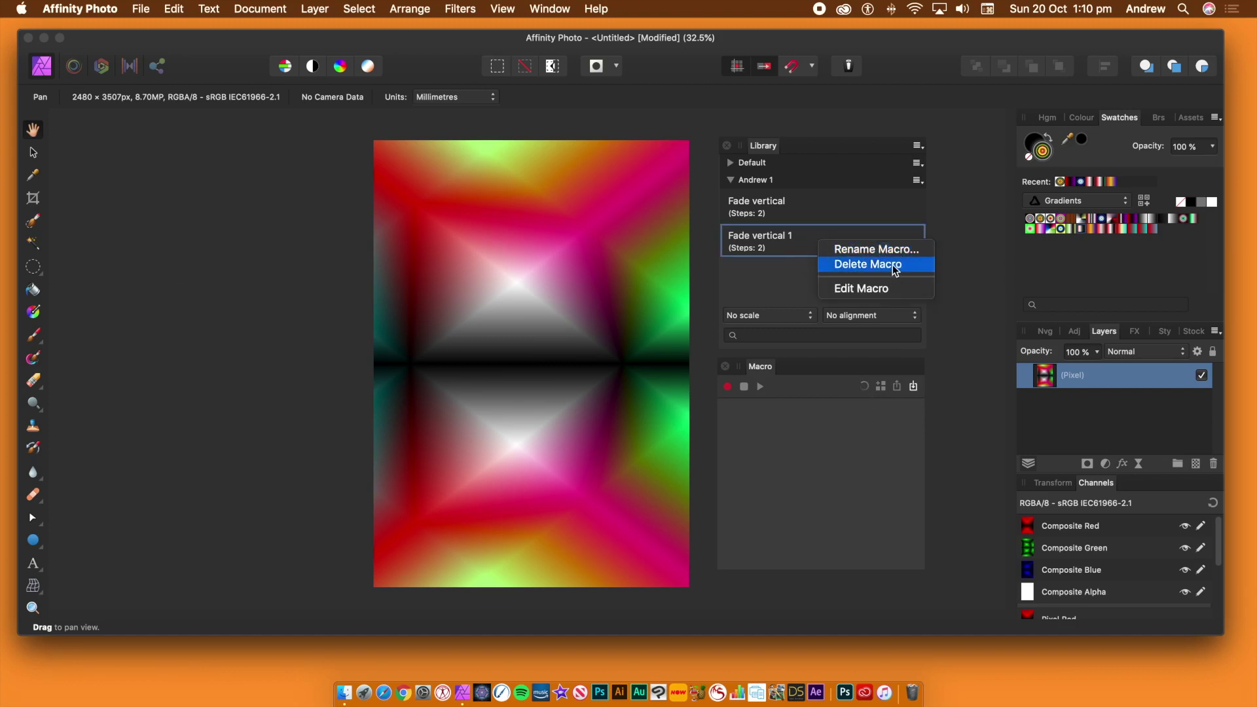
click(892, 289)
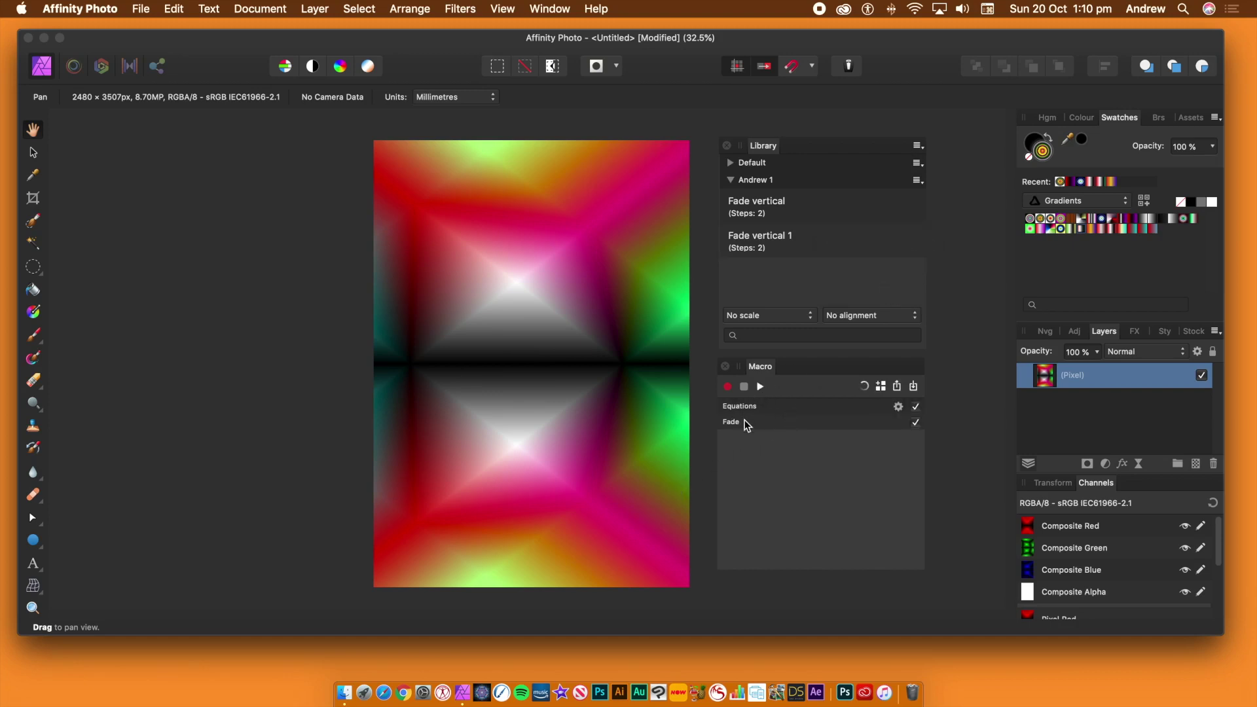
click(866, 389)
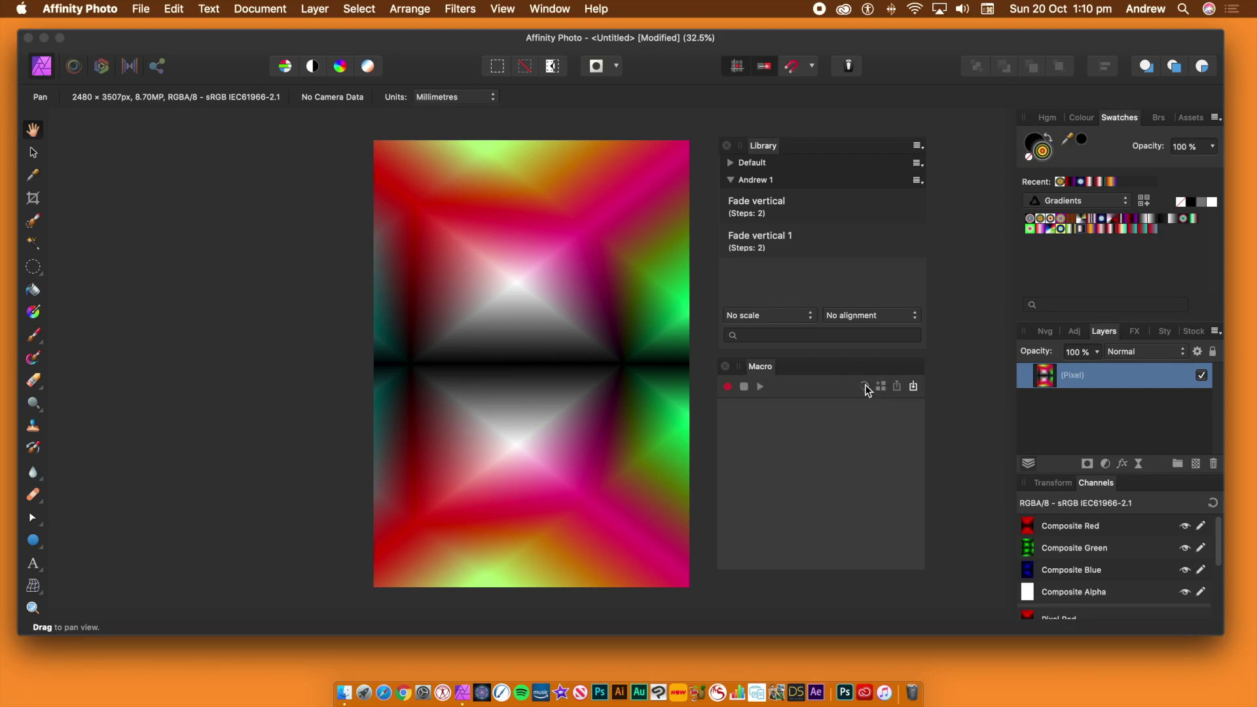
Draw an ellipse and fill it with a colourful radial gradient centred toward the upper left.
click(34, 541)
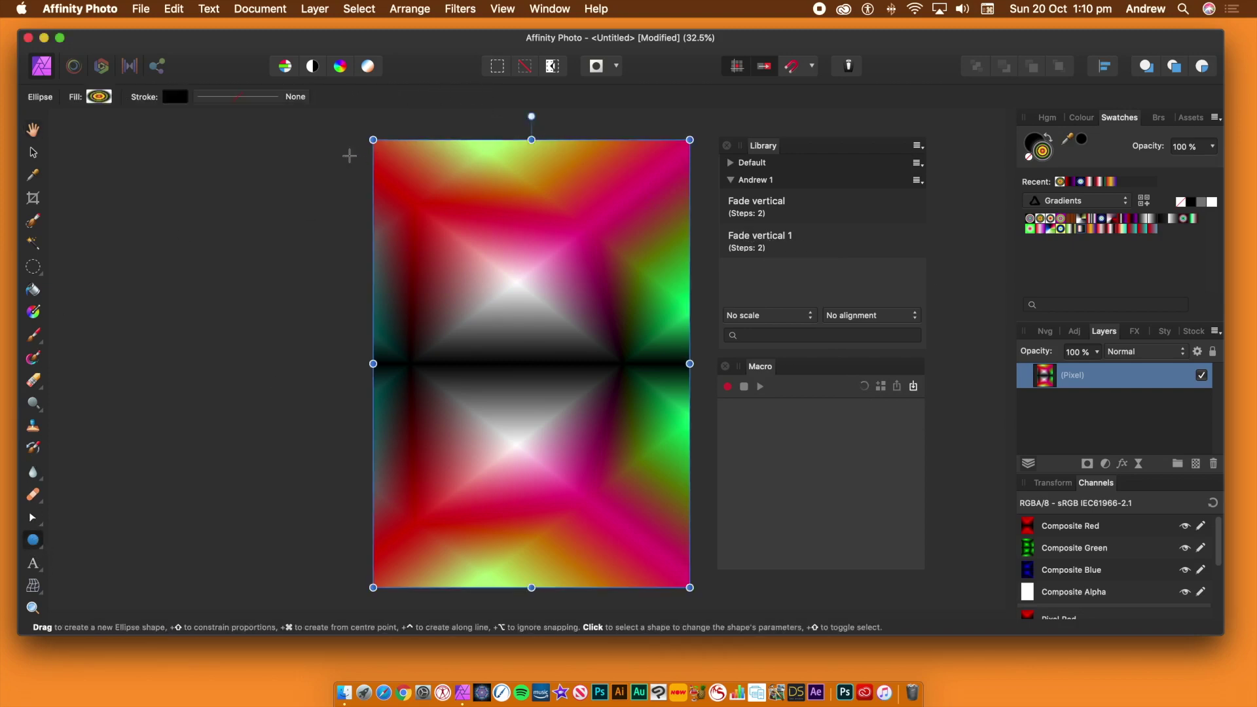
drag(346, 157, 566, 366)
click(1051, 219)
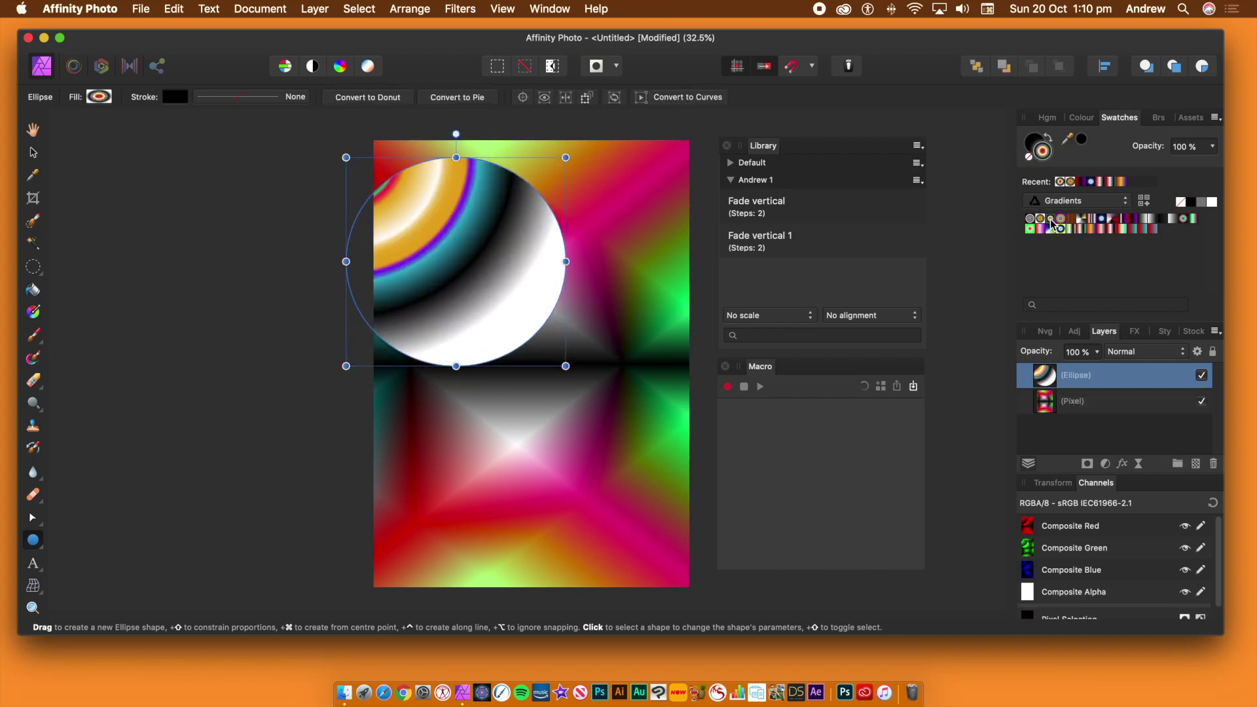
click(31, 312)
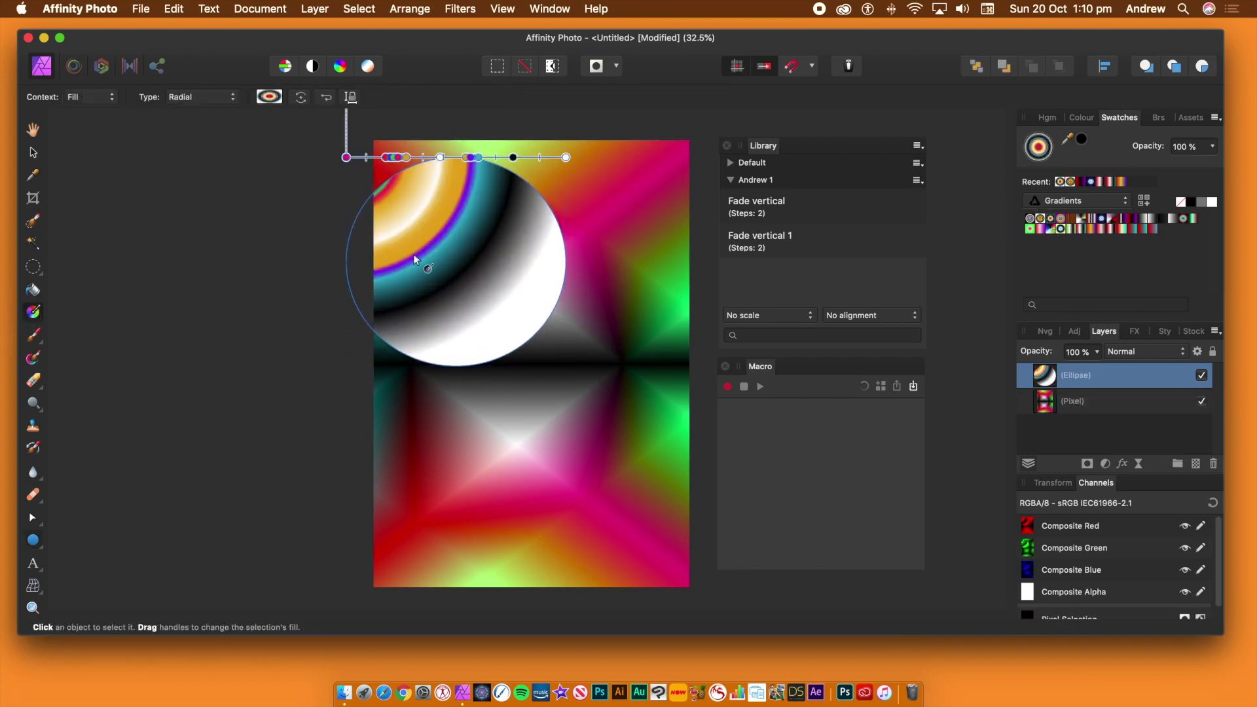
drag(427, 211, 570, 370)
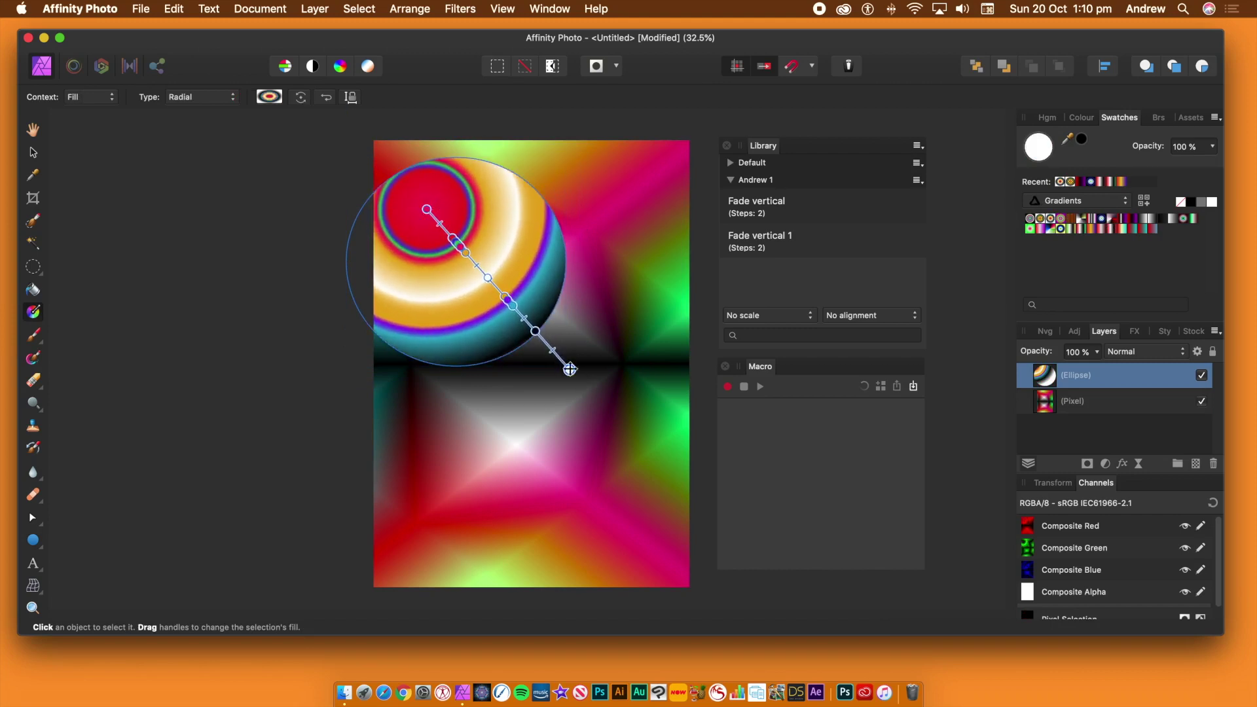
Enlarge the ellipse to cover most of the page and shift it slightly left.
click(31, 153)
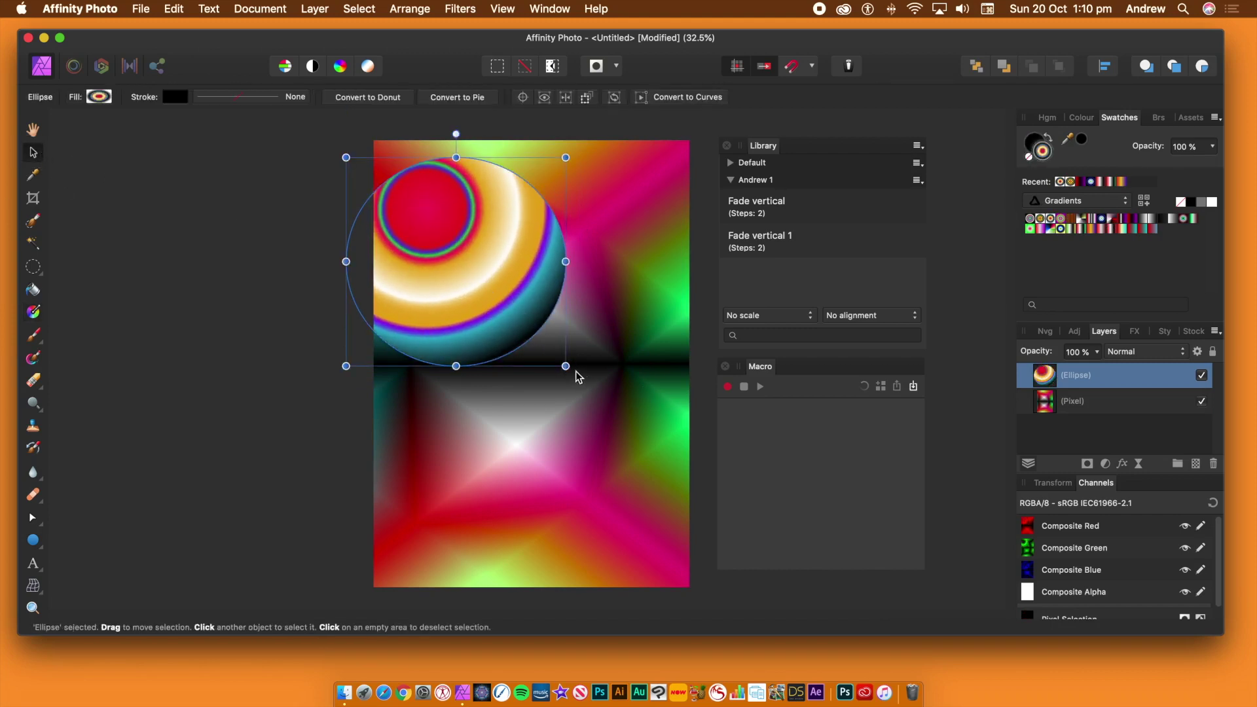
drag(567, 368, 684, 488)
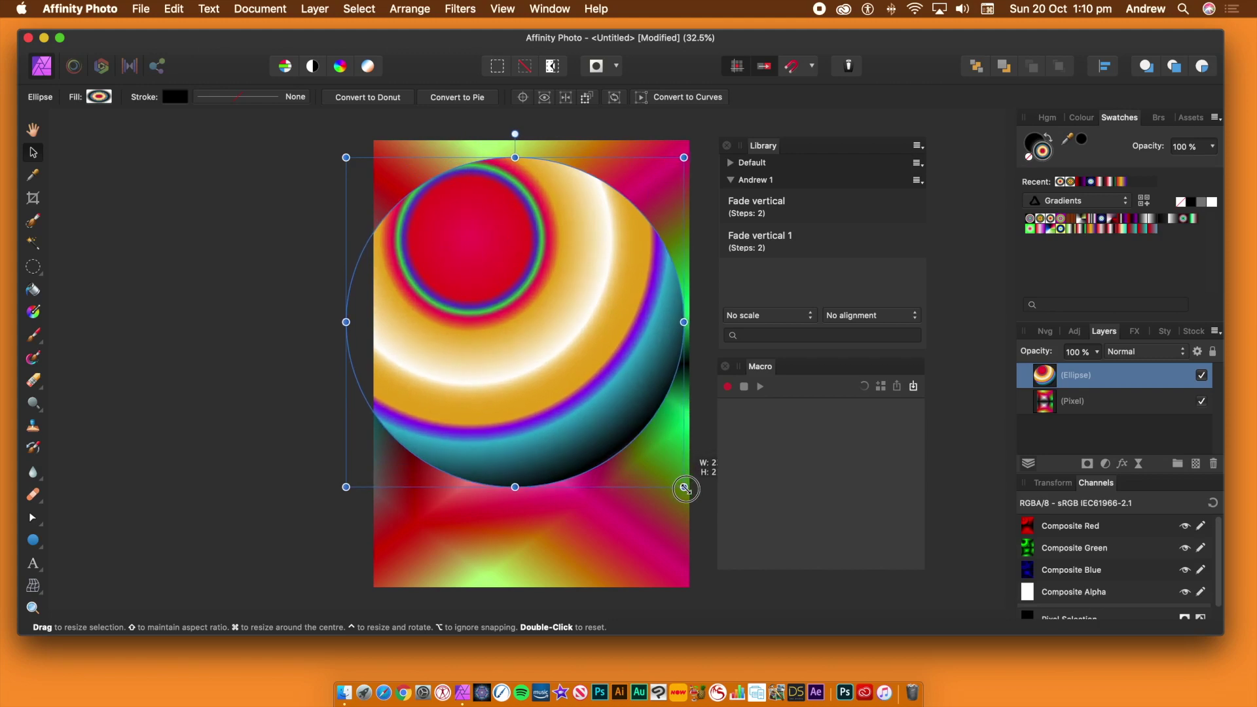
drag(596, 309, 558, 305)
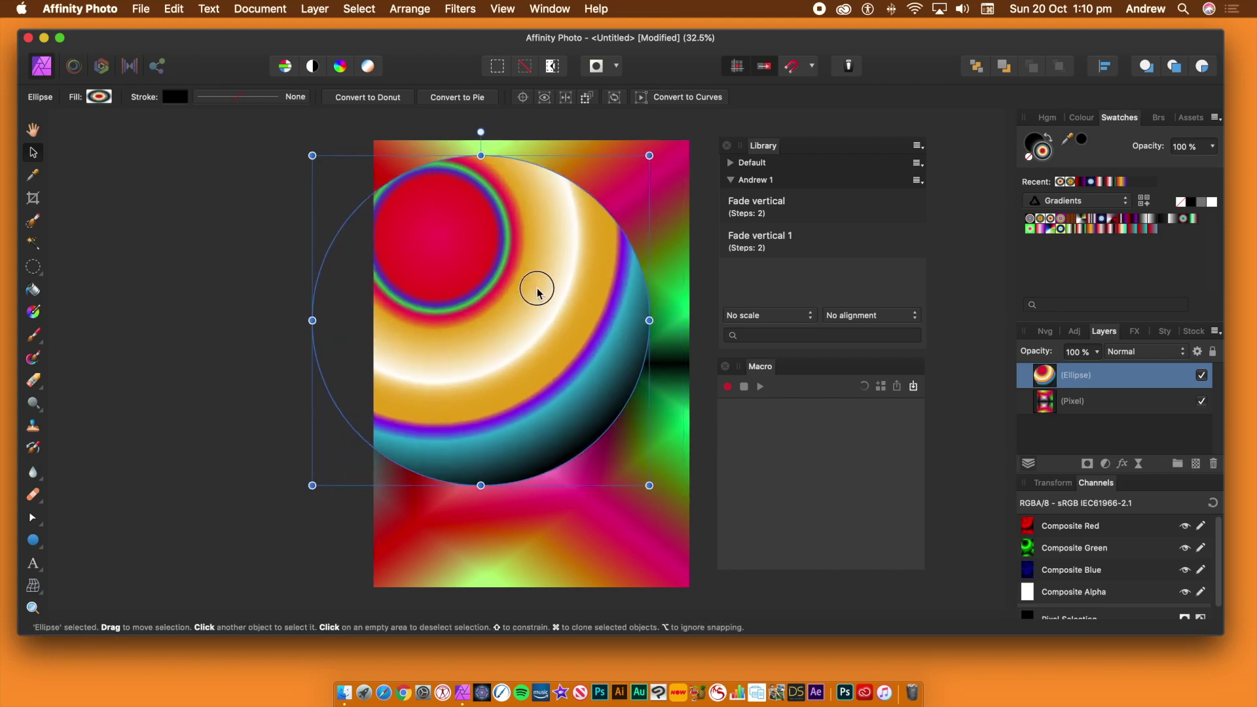
Try Fade vertical 1 on the ellipse, undo it, then delete the ellipse.
click(787, 238)
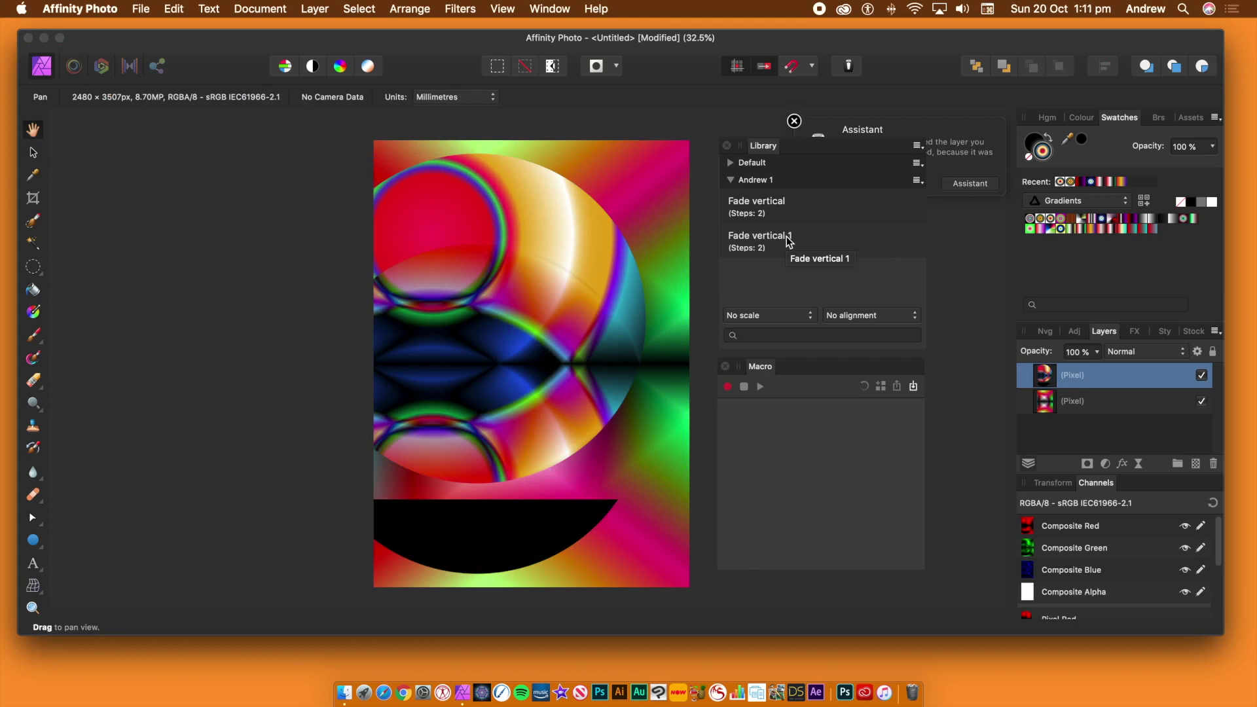
key(super+z)
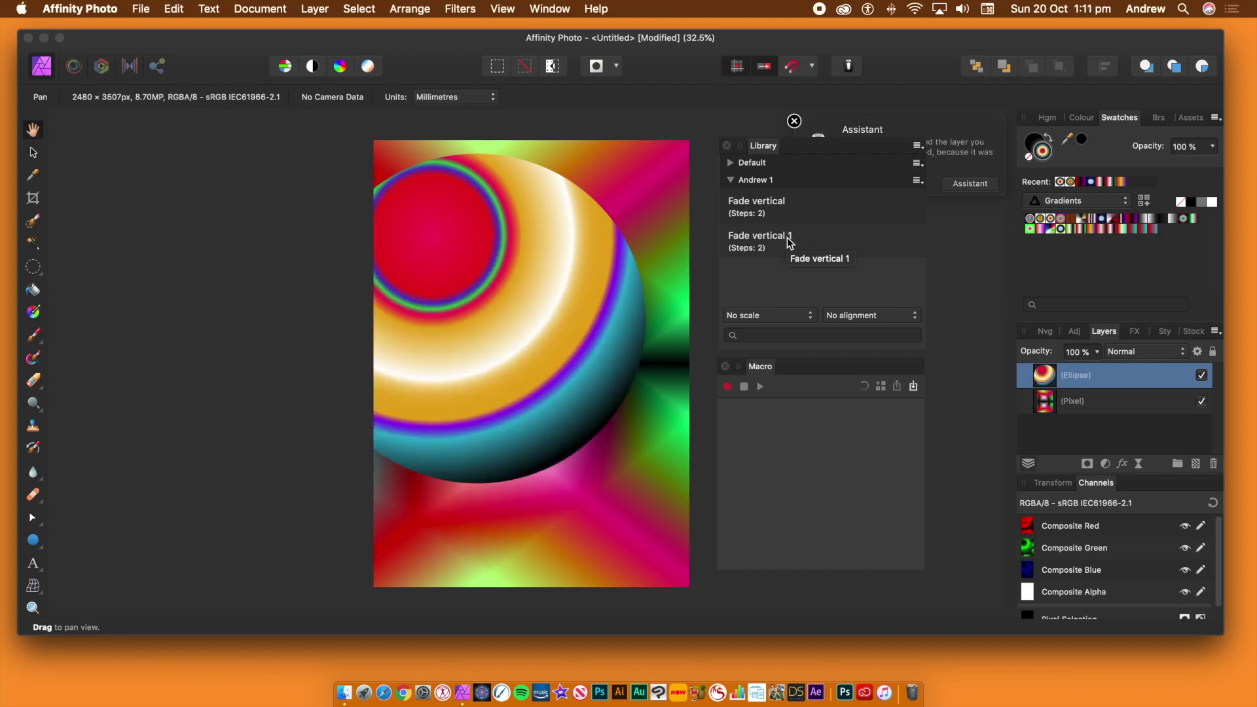
click(34, 153)
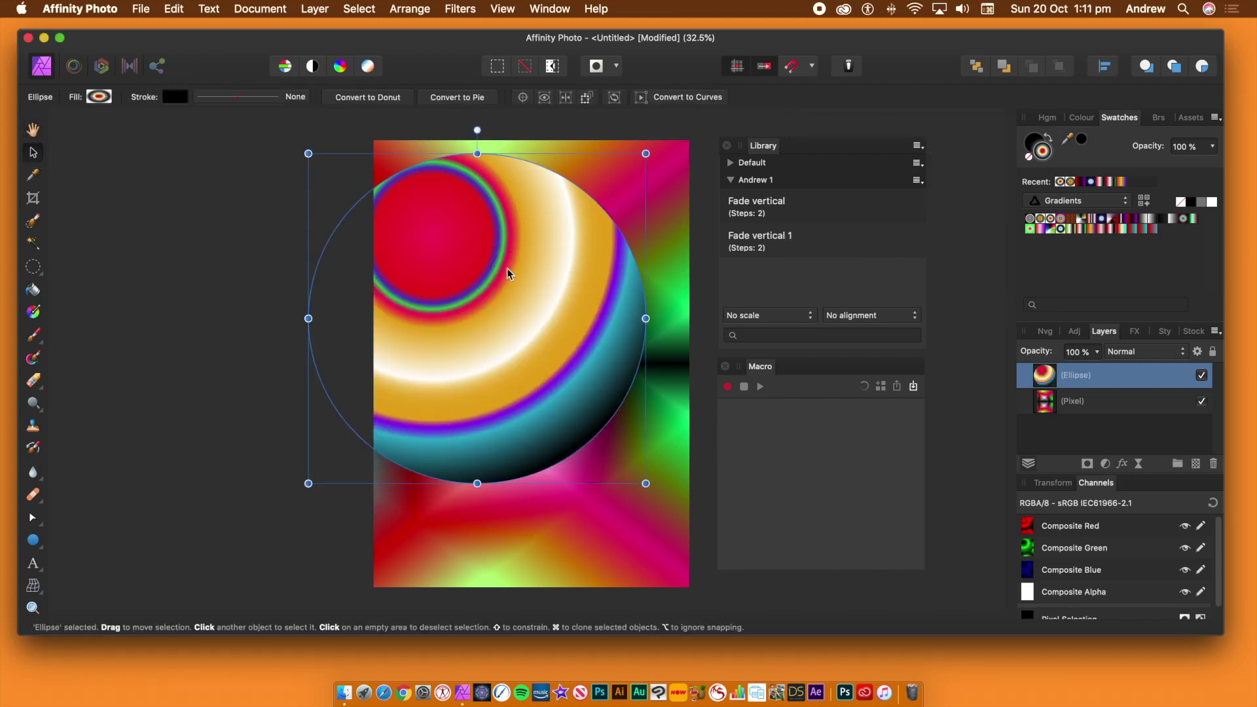
key(Delete)
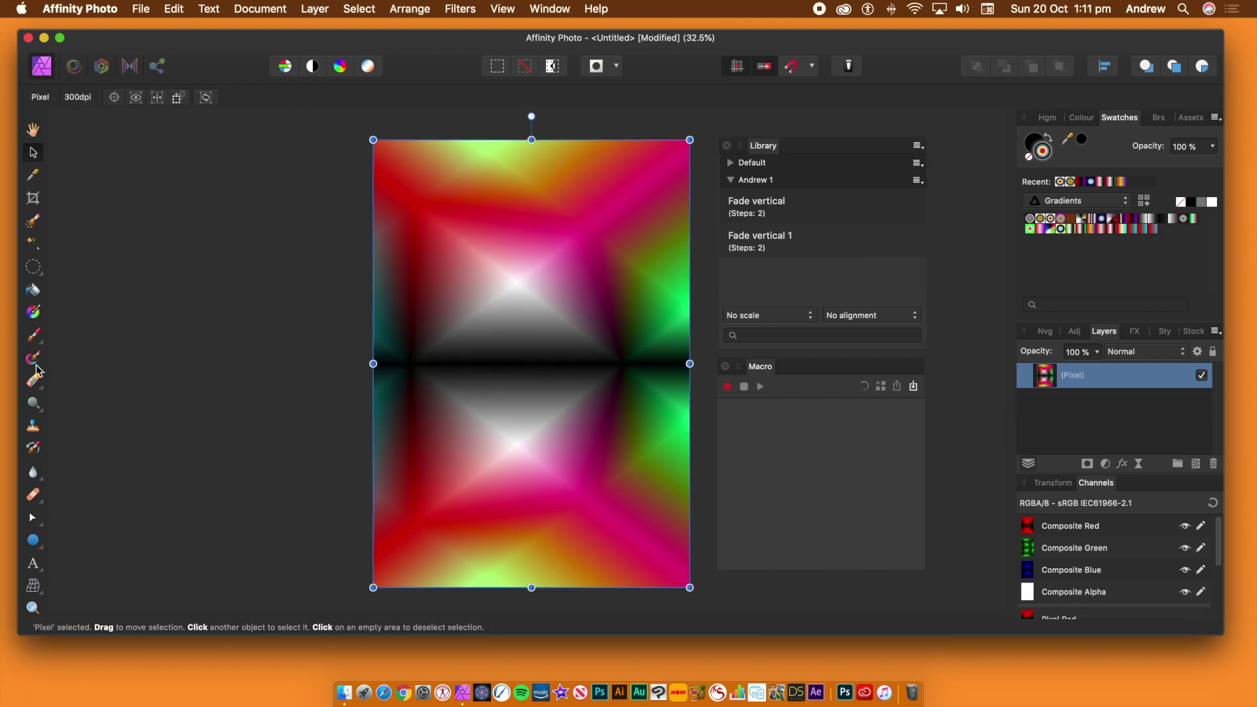
click(34, 565)
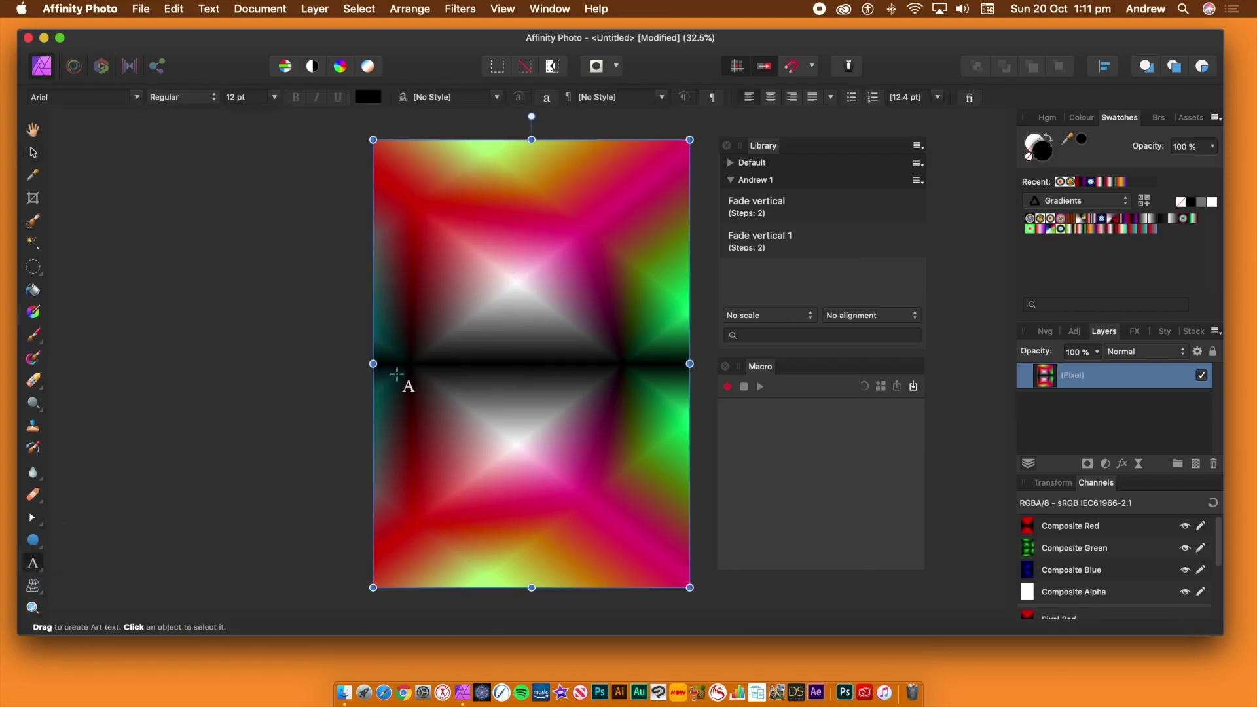
click(433, 197)
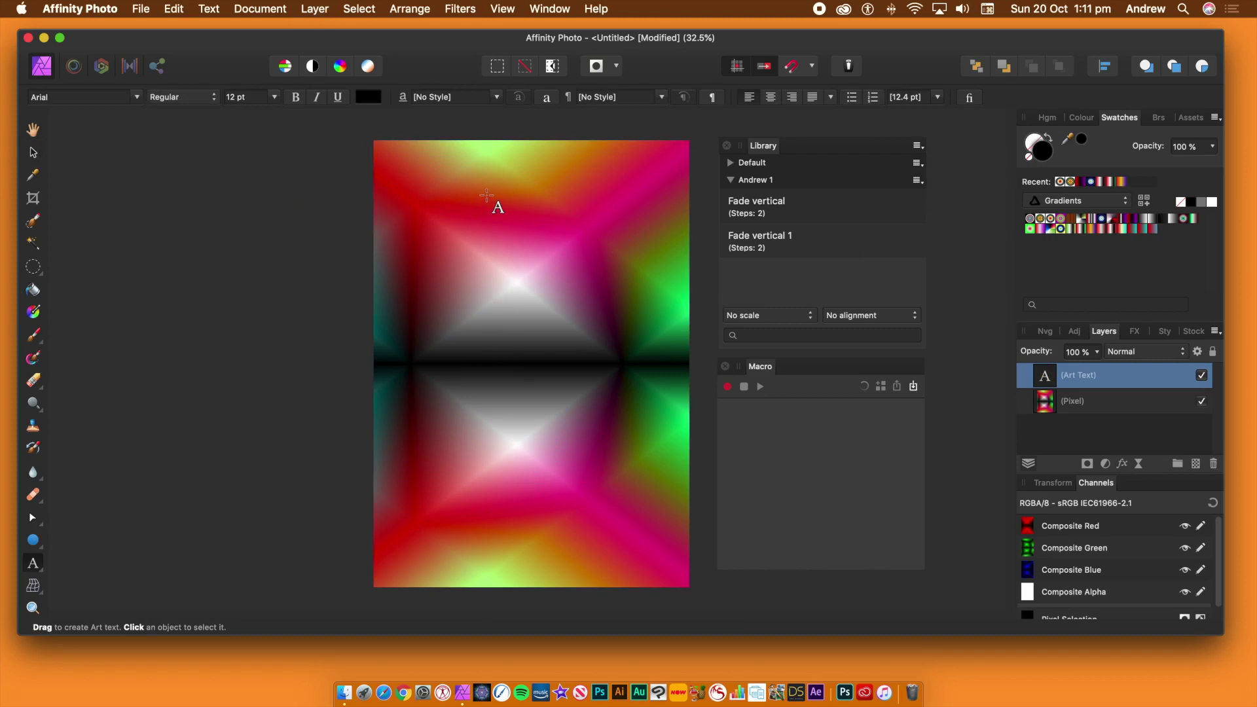
text(ryuyuyuyutyuyuyuyu)
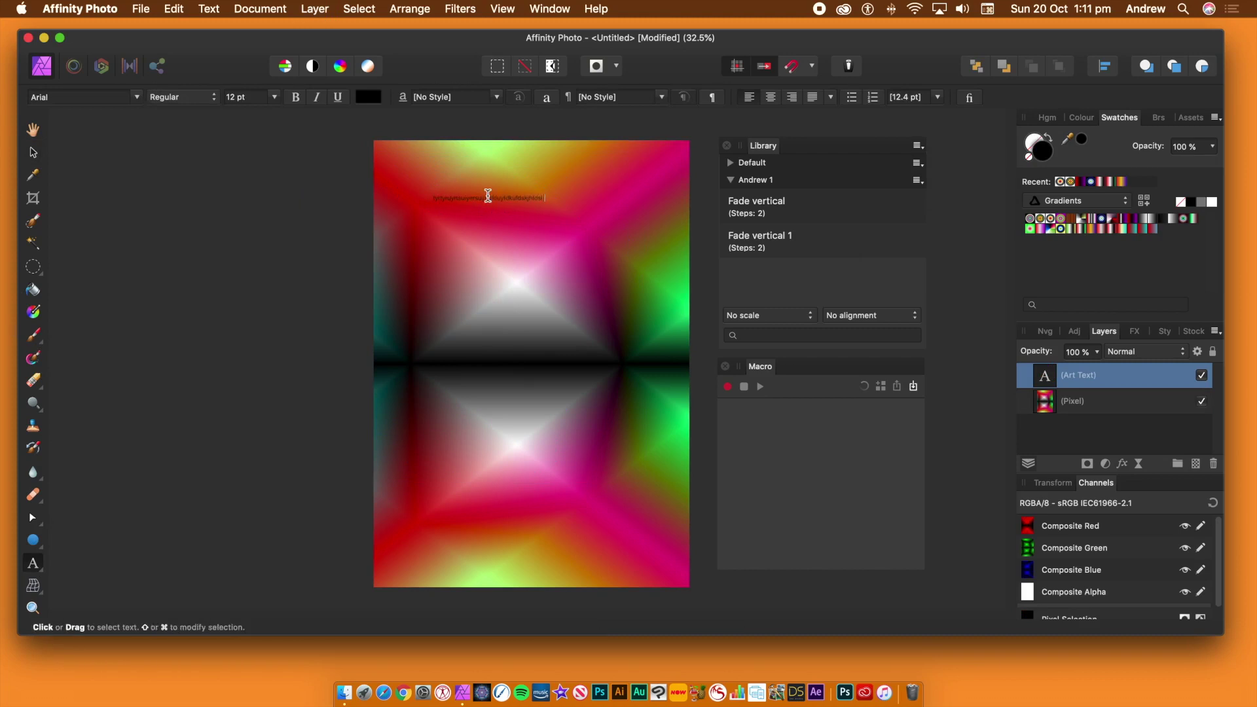
key(Escape)
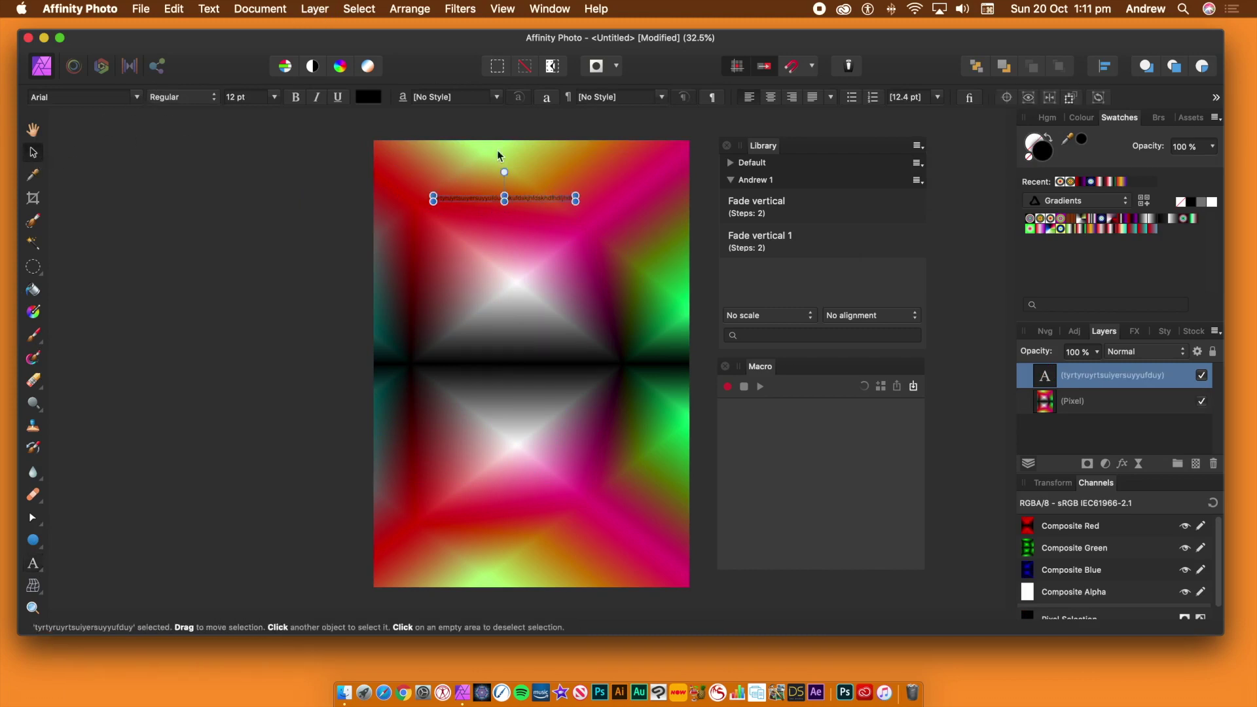
click(771, 243)
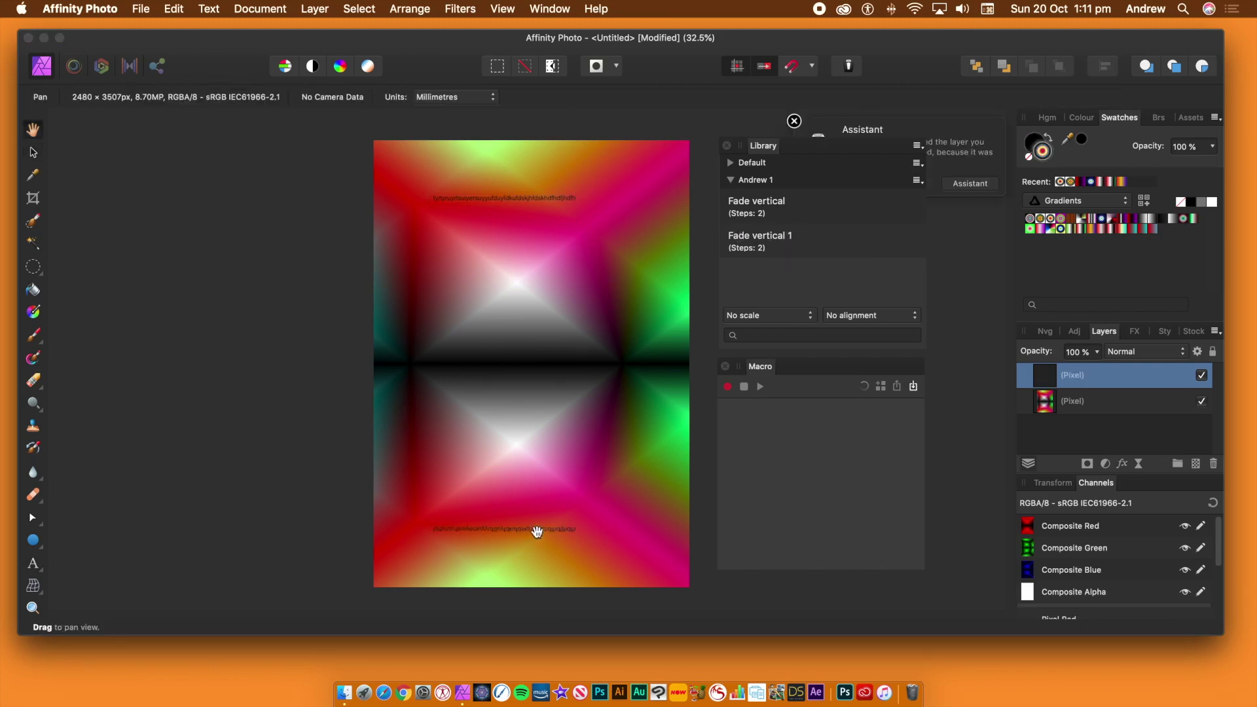
click(32, 152)
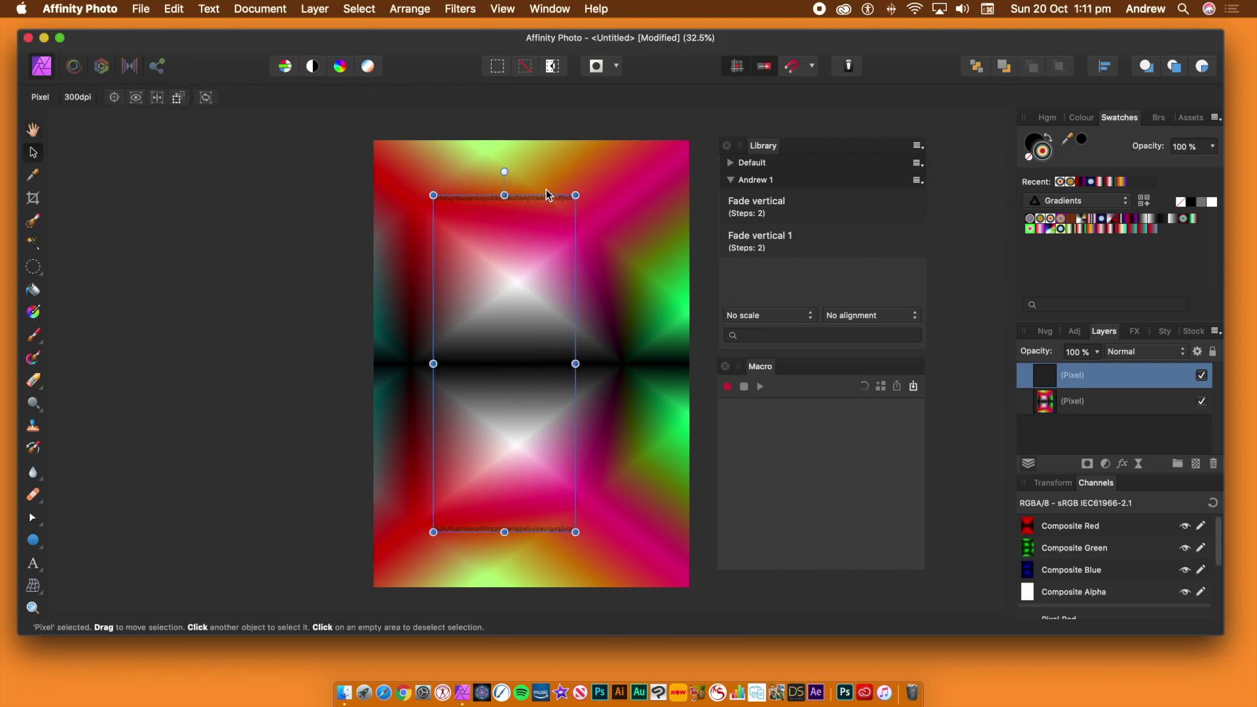
key(Delete)
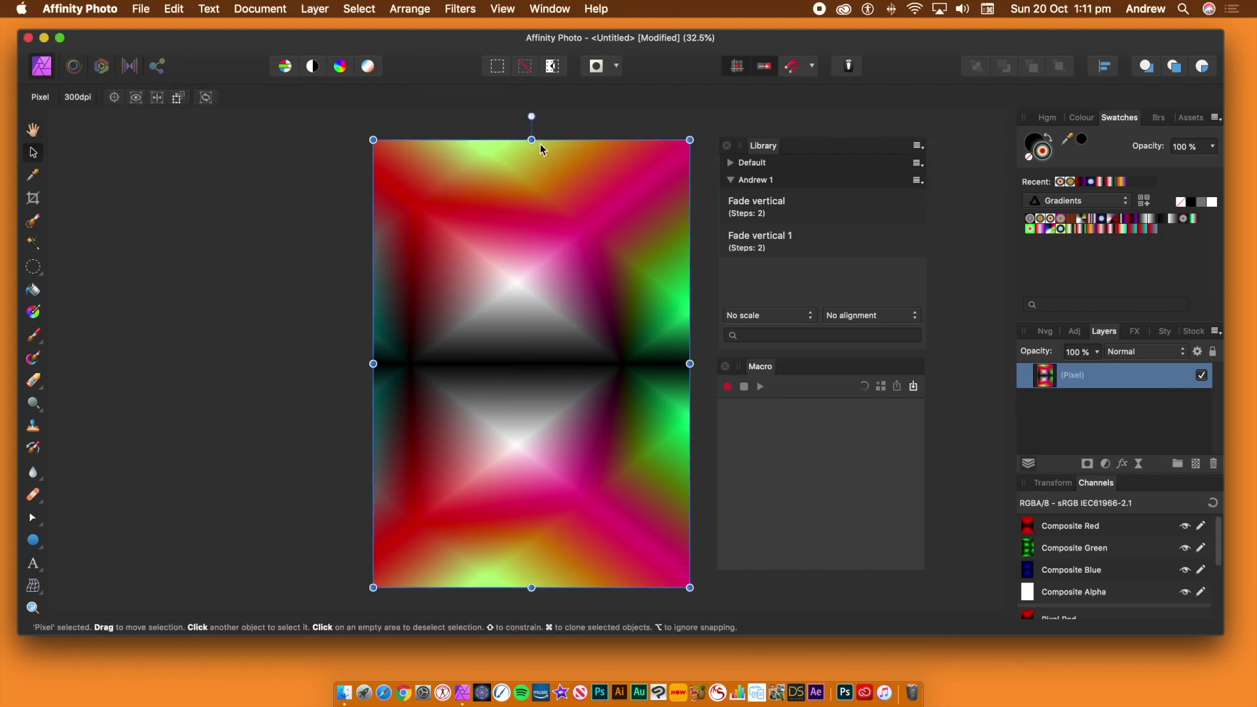